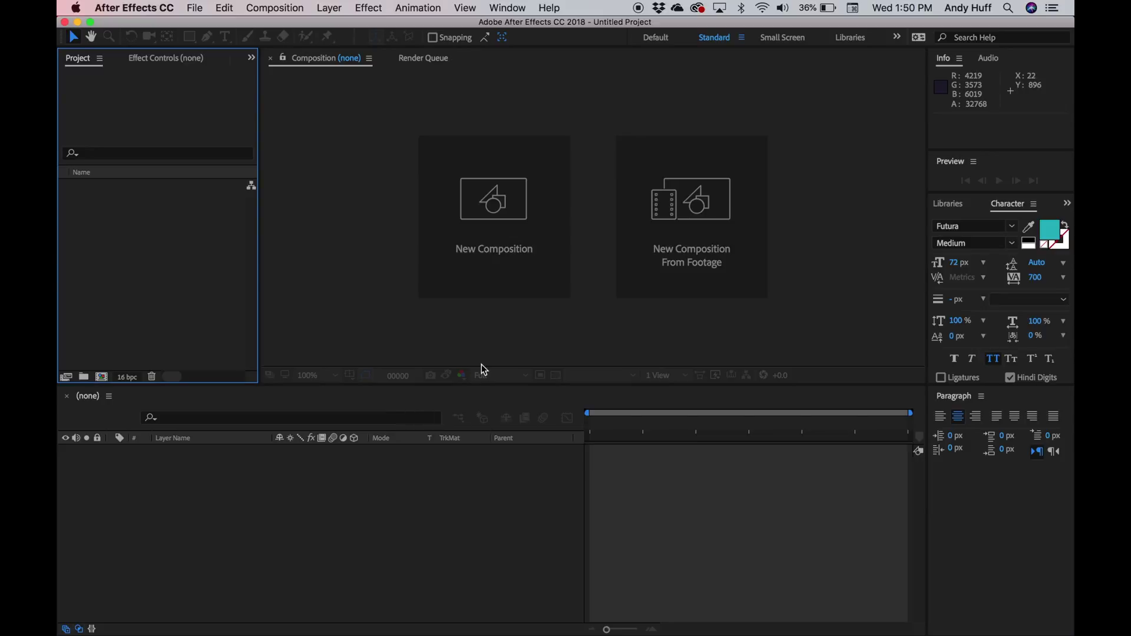
# - Open the recent project Color_Matrix_Welcome.aep and accept substitution of the unresolvable FuturaStd-Book font
pyautogui.click(194, 7)
pyautogui.moveTo(345, 65)
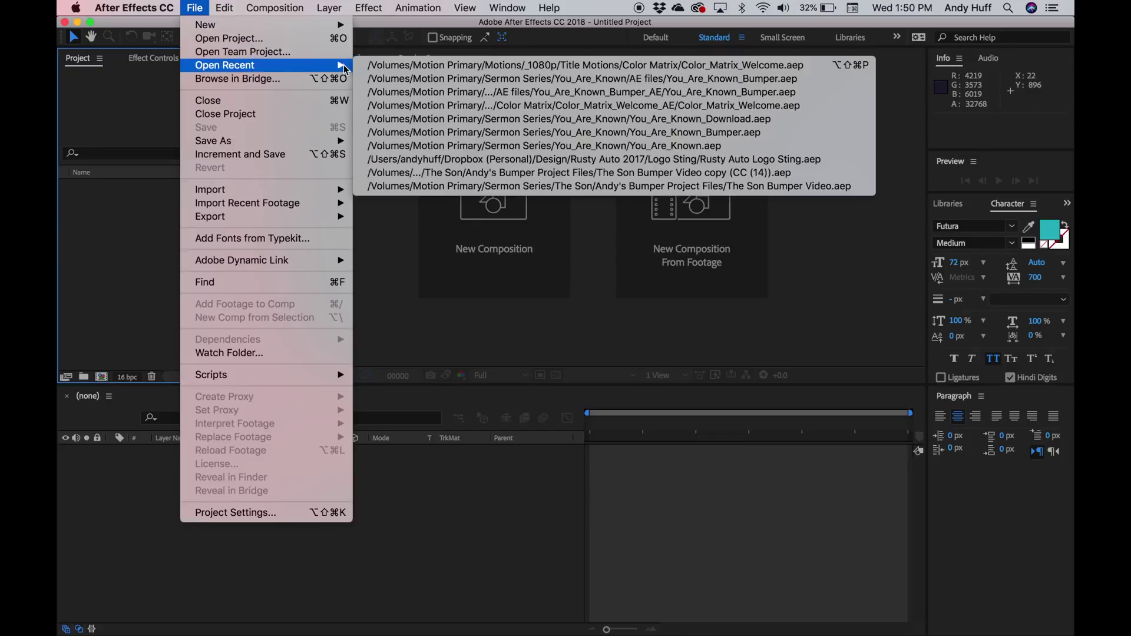
pyautogui.click(510, 65)
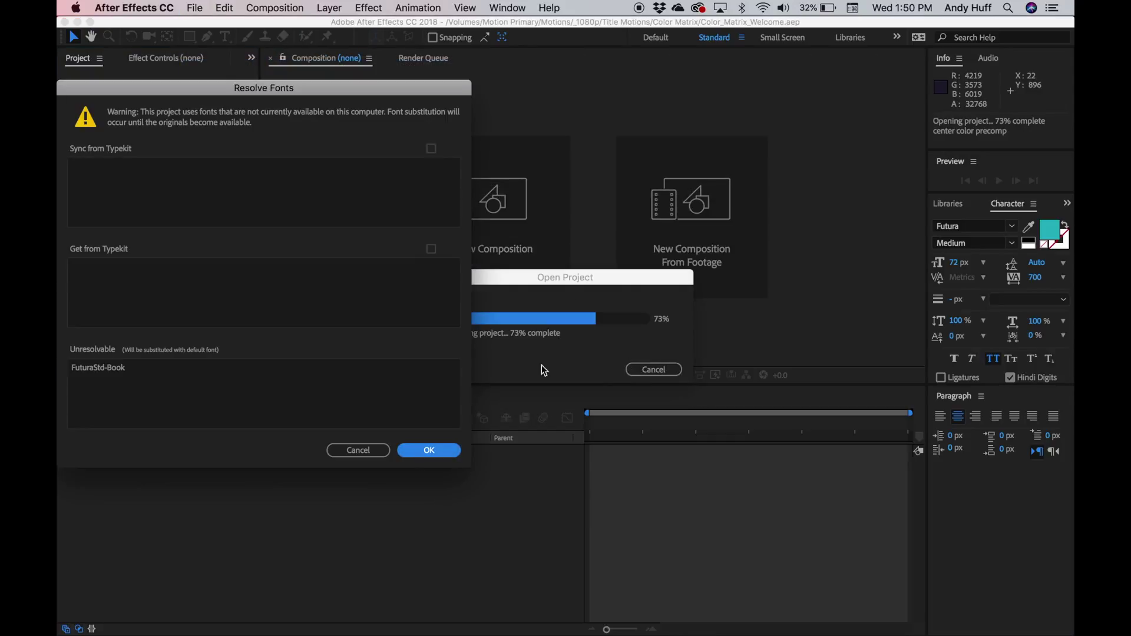
pyautogui.moveTo(435, 90); pyautogui.dragTo(439, 67)
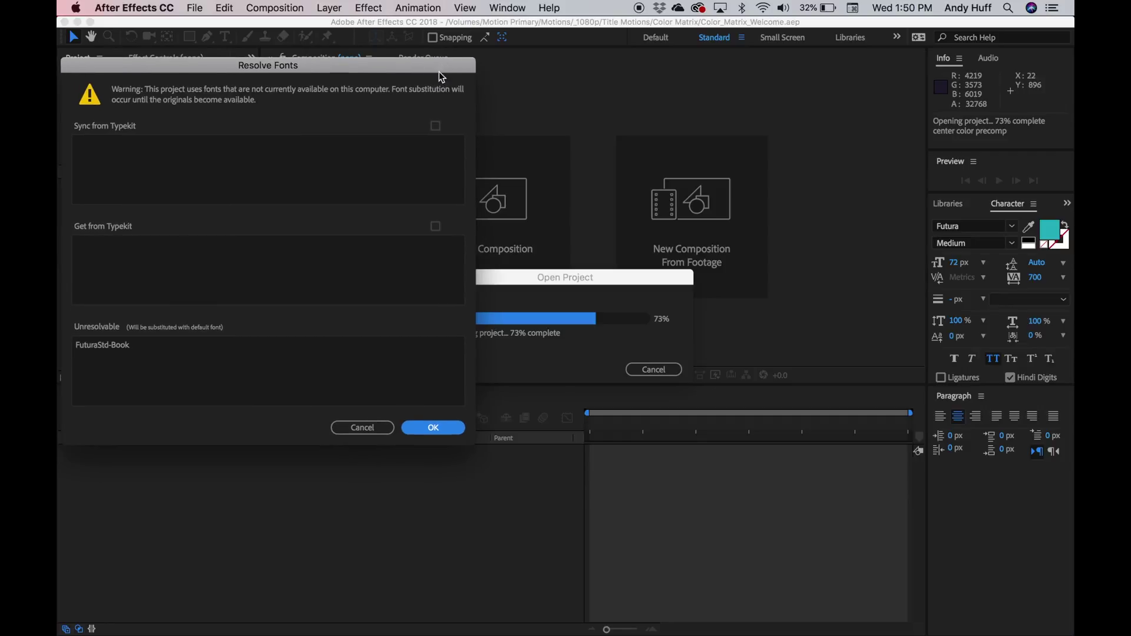
pyautogui.click(436, 428)
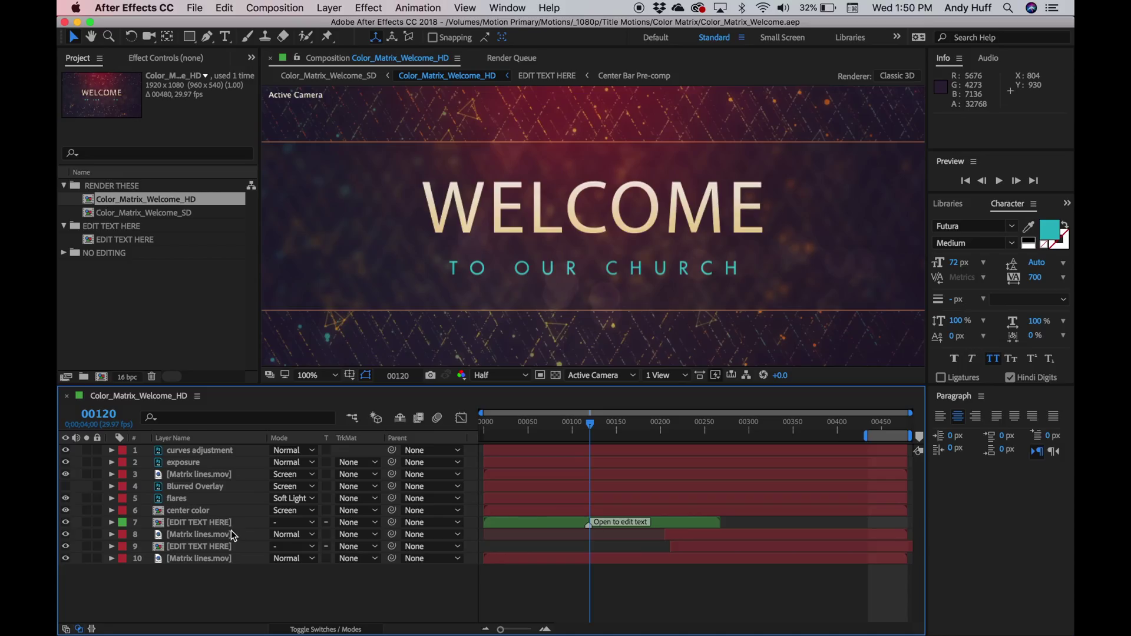
# - Open the Color_Matrix_Welcome_HD composition from the RENDER THESE folder and extend its work area back to frame 00000
pyautogui.click(160, 198)
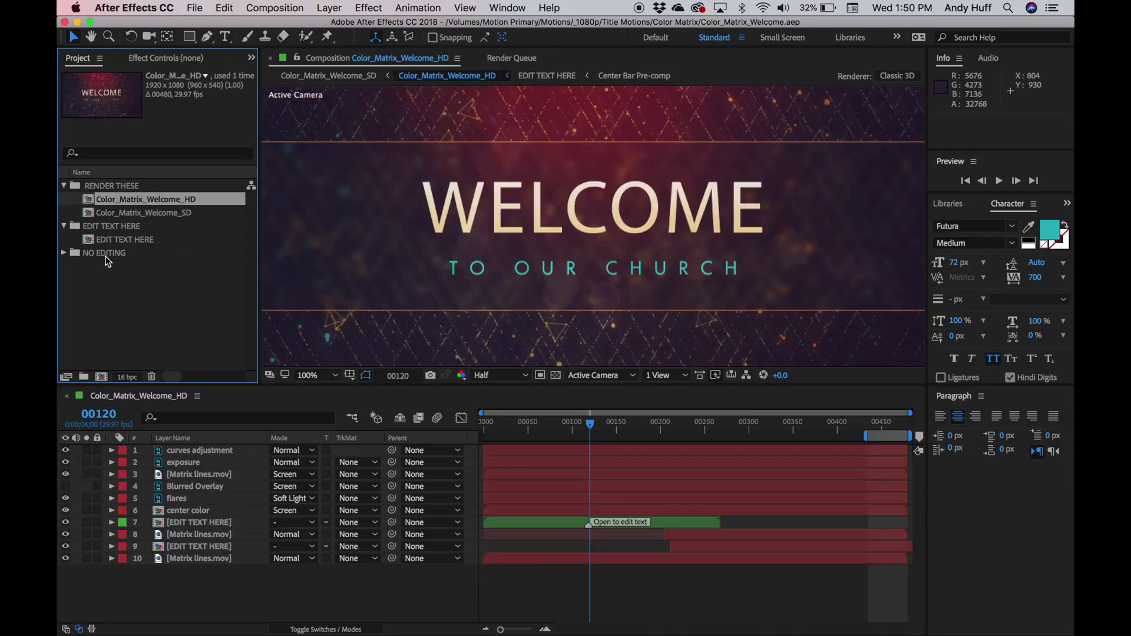
pyautogui.click(122, 186)
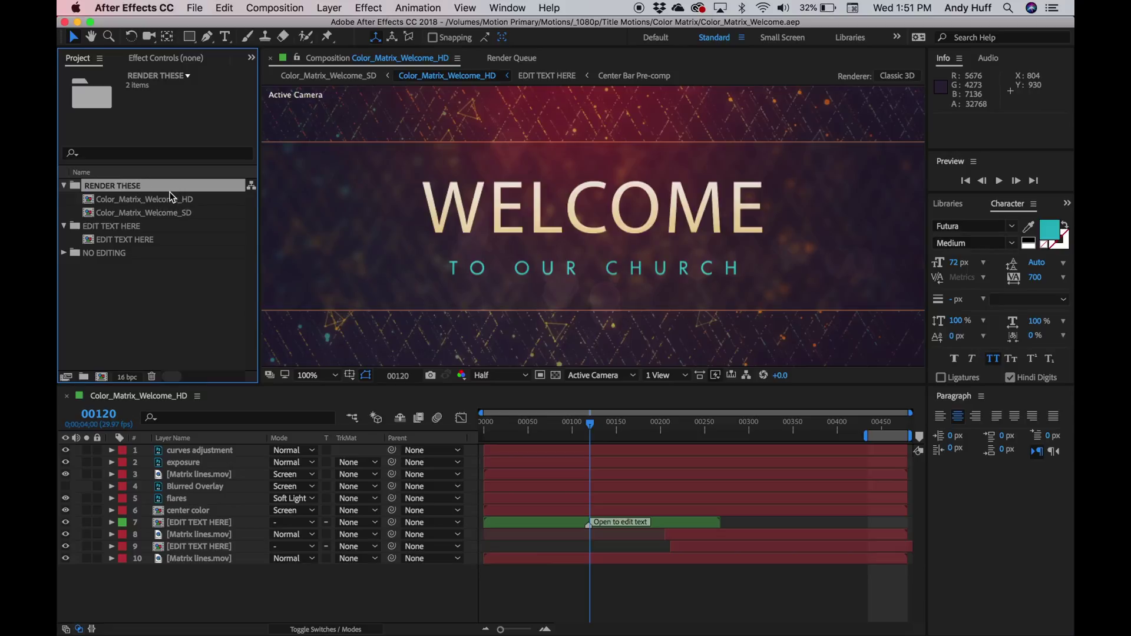
pyautogui.click(135, 227)
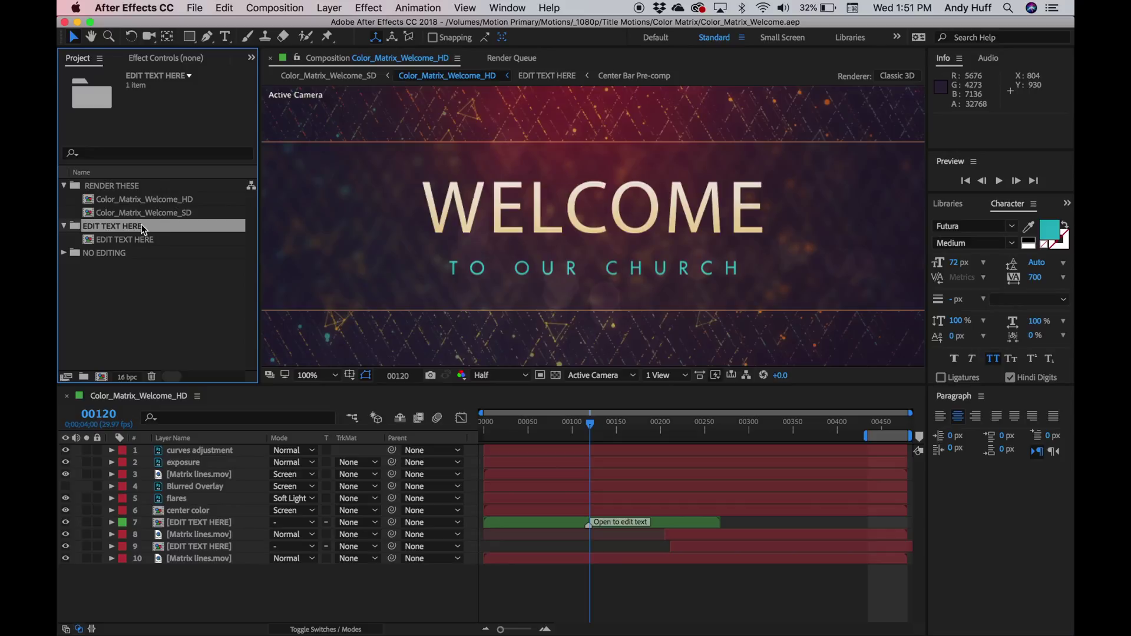
pyautogui.click(133, 238)
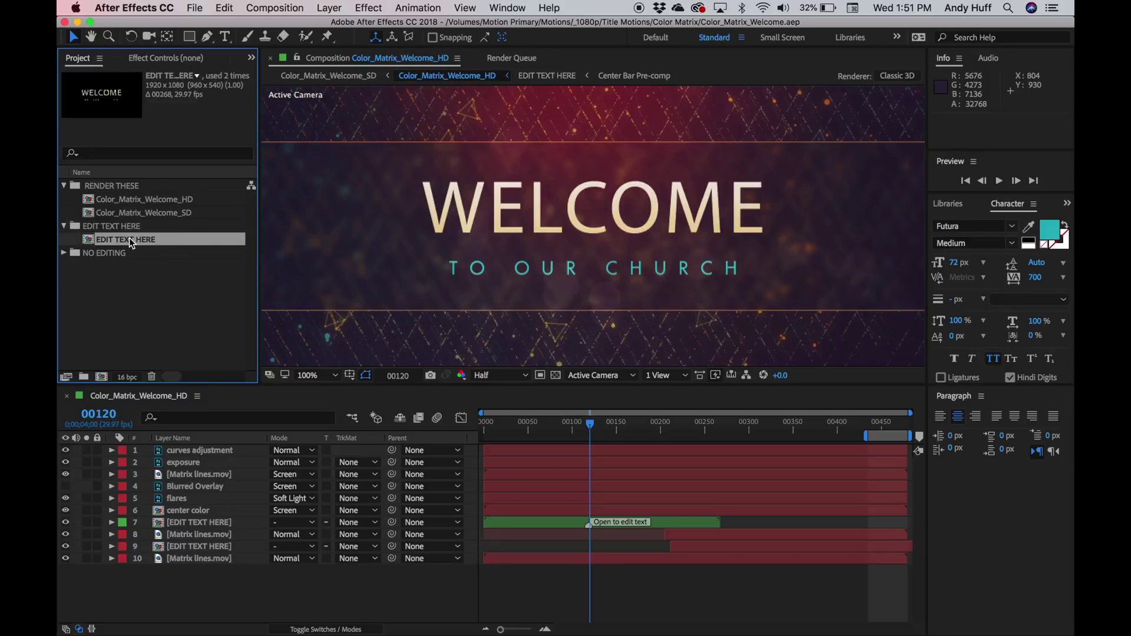
pyautogui.click(169, 199)
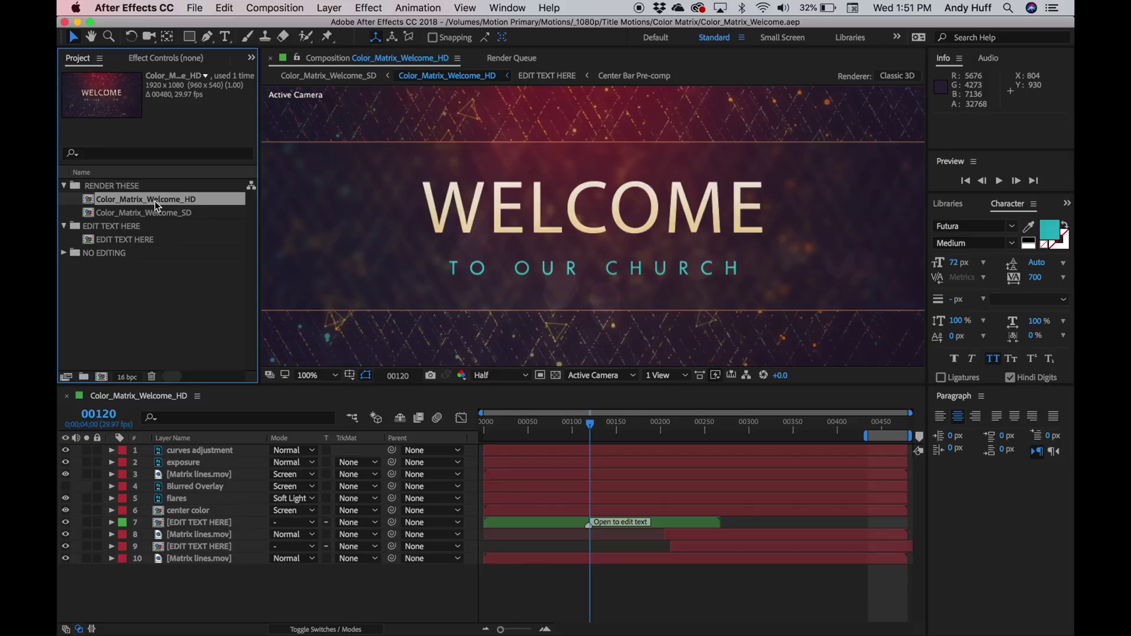
pyautogui.doubleClick(164, 198)
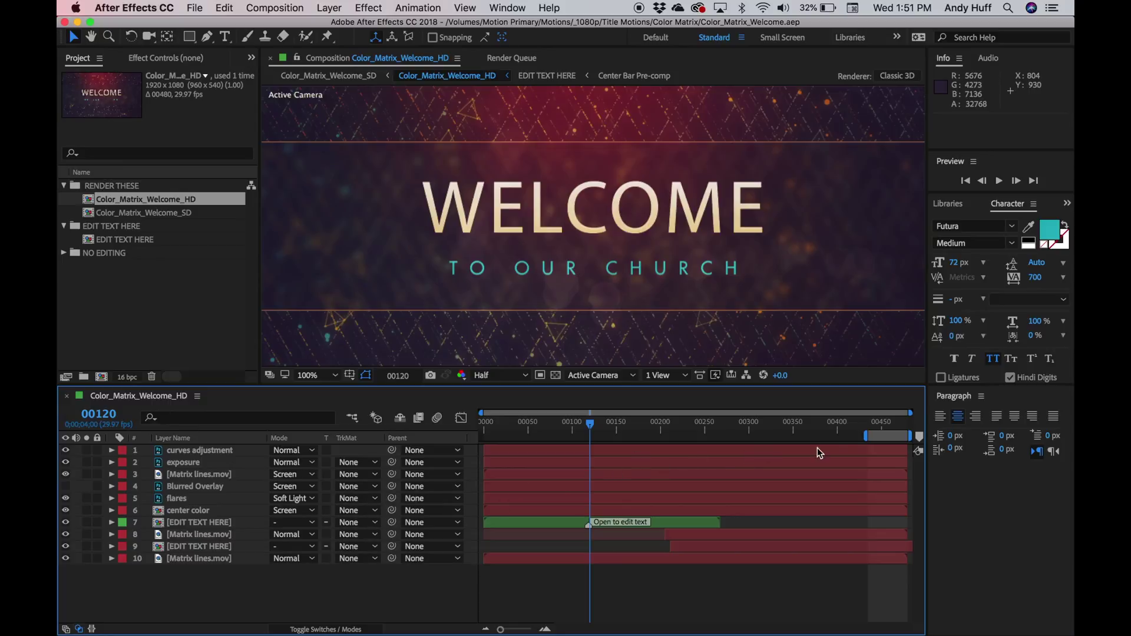
pyautogui.moveTo(861, 436); pyautogui.dragTo(420, 489)
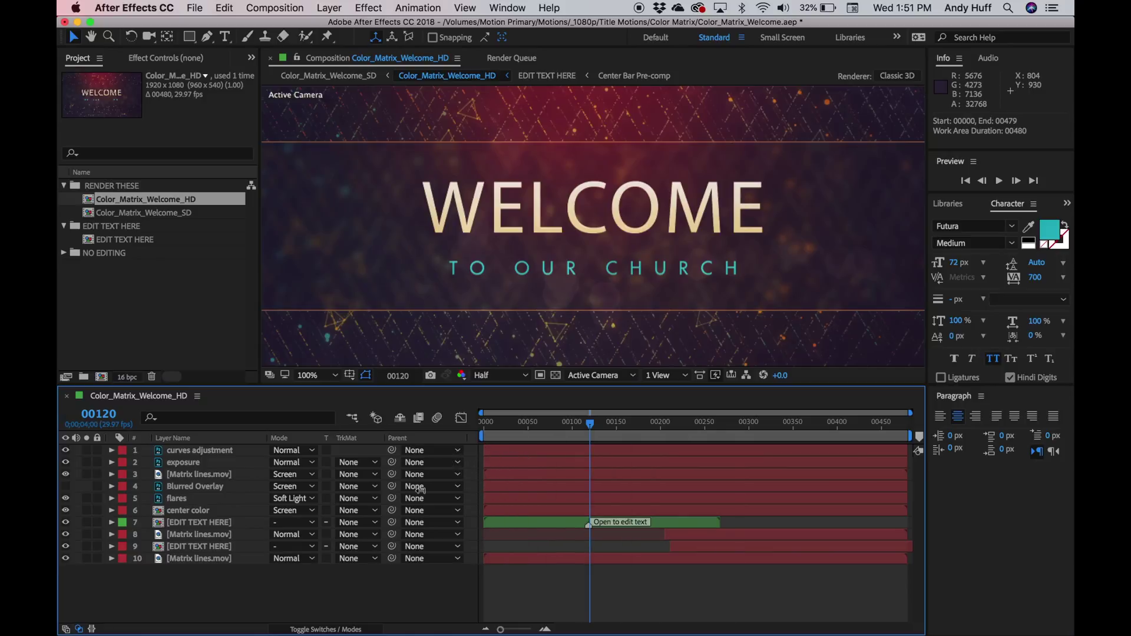
# - Move the playhead near the "Open to edit text" marker and open the EDIT TEXT HERE pre-comp on layer 7
pyautogui.click(214, 523)
pyautogui.moveTo(590, 422)
pyautogui.mouseDown()
pyautogui.moveTo(623, 427)
pyautogui.moveTo(589, 425)
pyautogui.mouseUp()
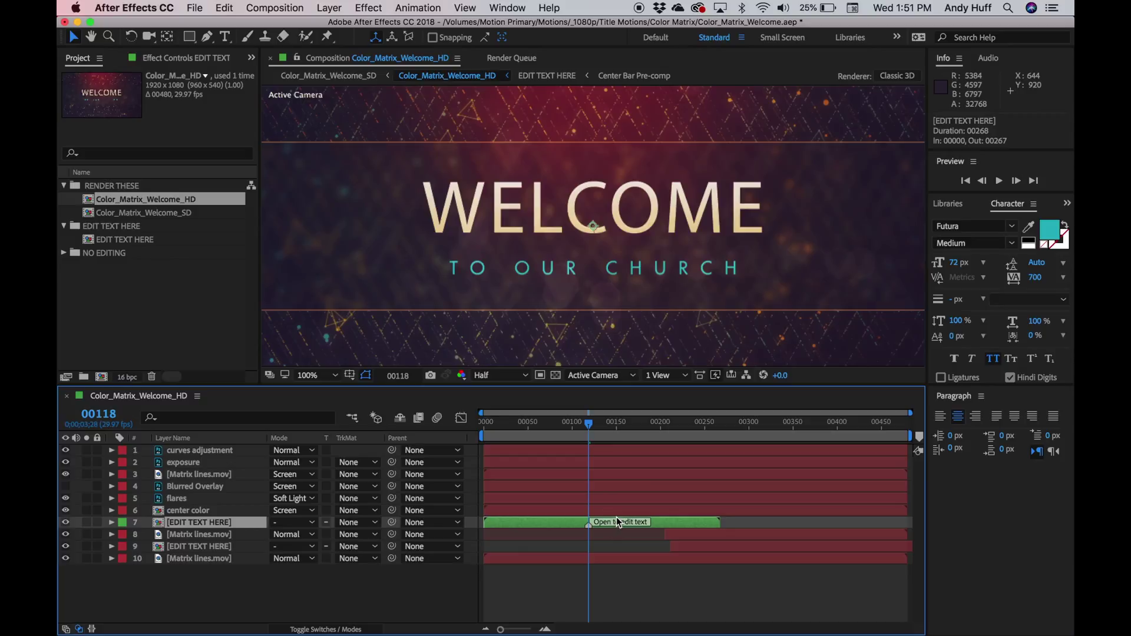
pyautogui.doubleClick(218, 518)
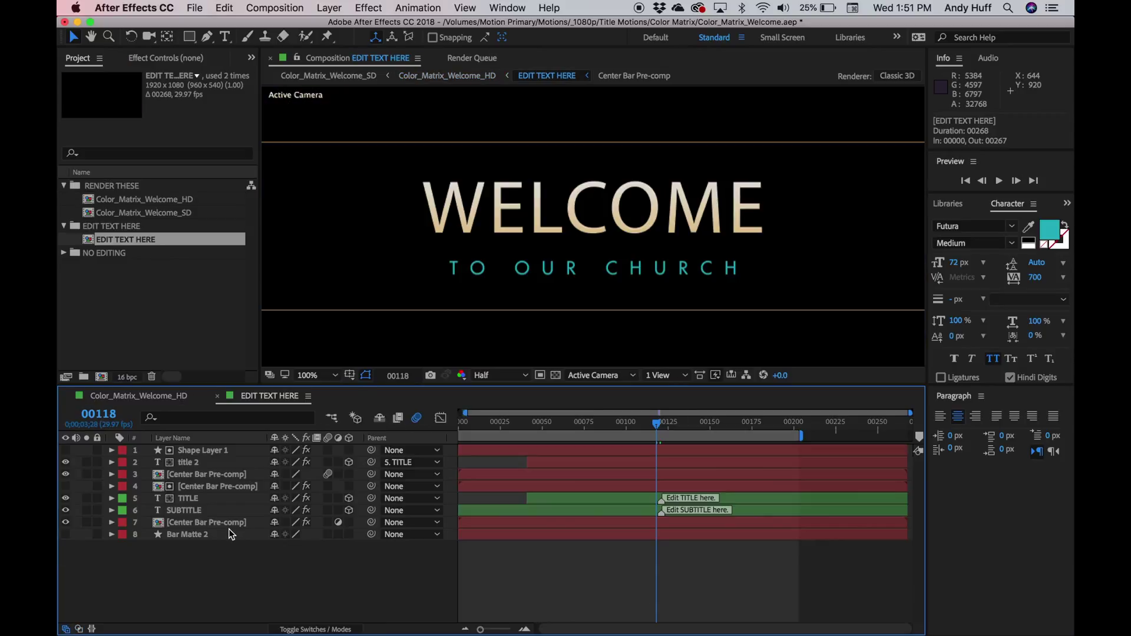
# - At frame 00119, replace "OUR CHURCH" in the SUBTITLE layer so the line reads "TO FIRST BAPTIST"
pyautogui.click(644, 503)
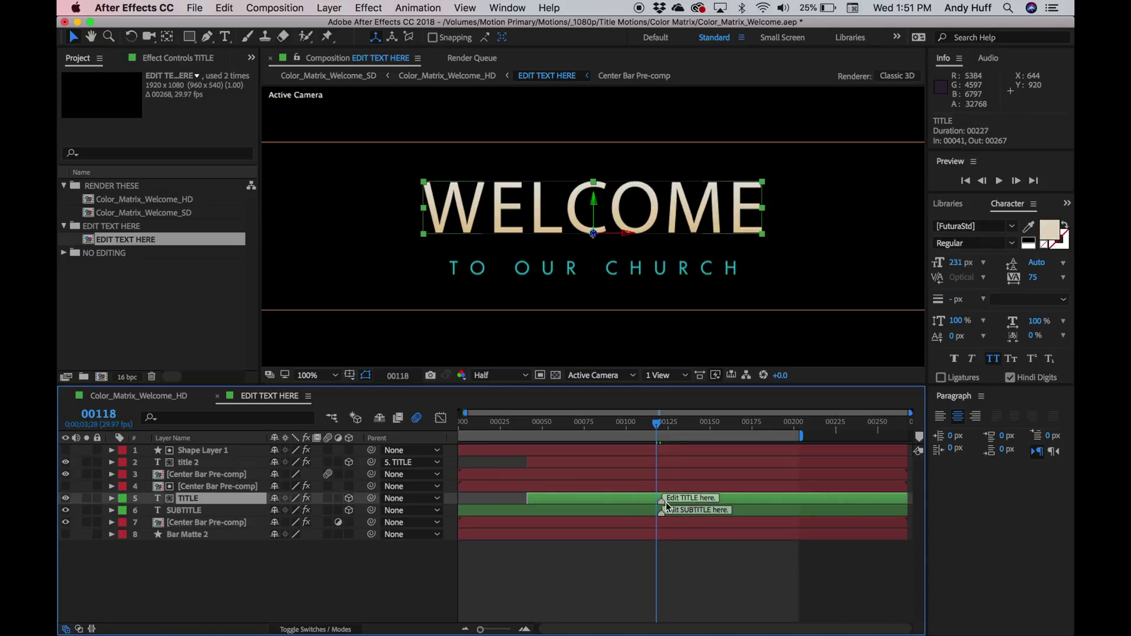
pyautogui.moveTo(656, 423); pyautogui.dragTo(660, 422)
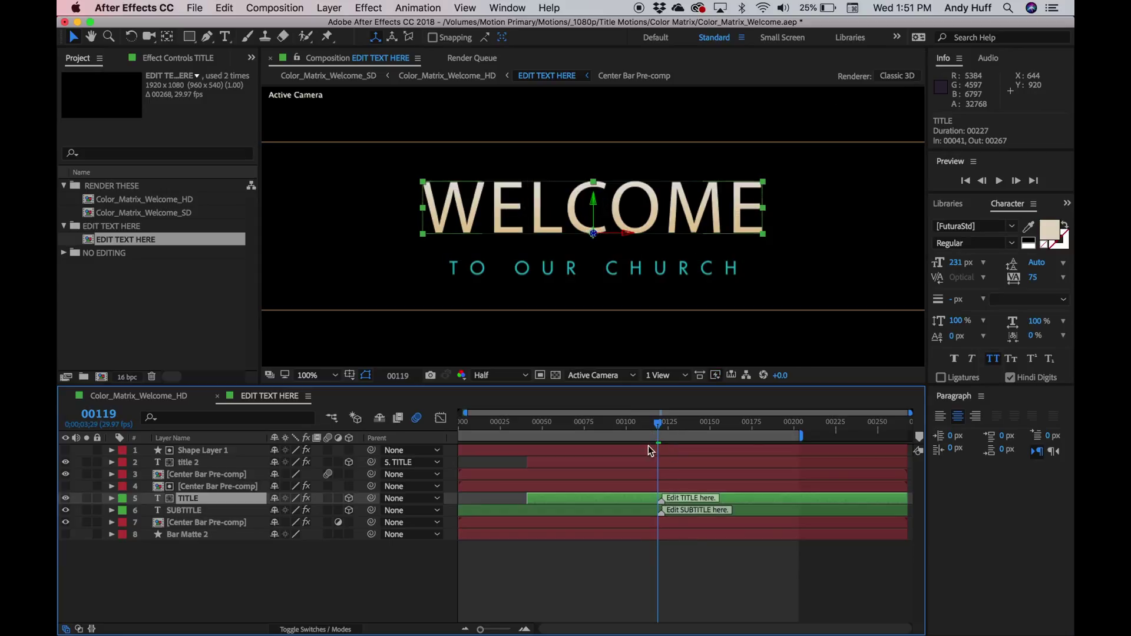
pyautogui.click(206, 510)
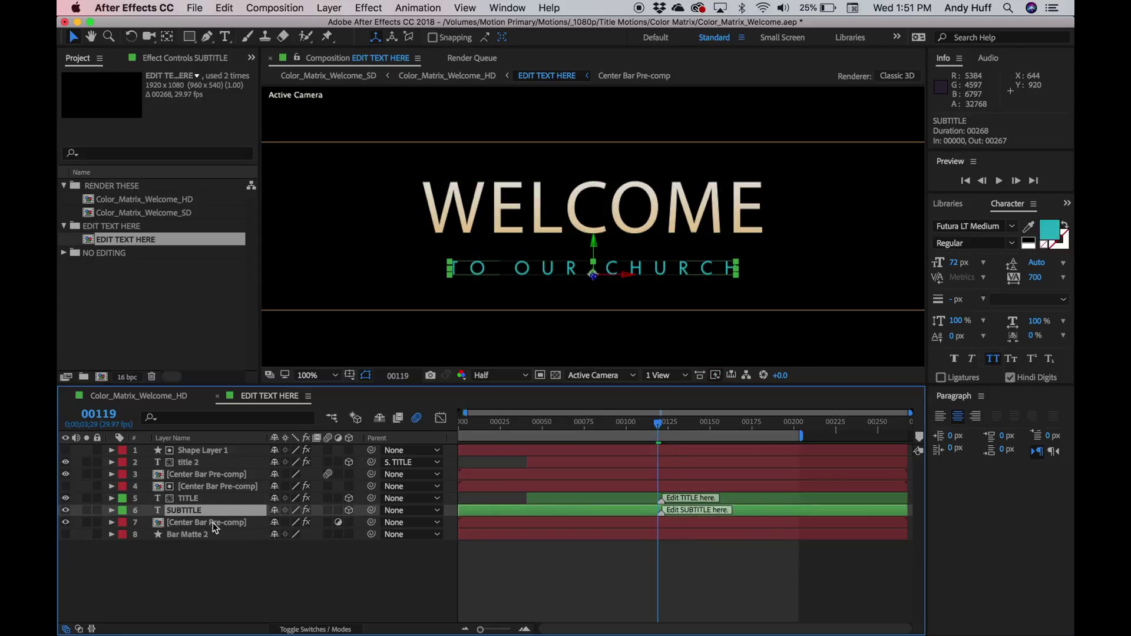
pyautogui.doubleClick(192, 510)
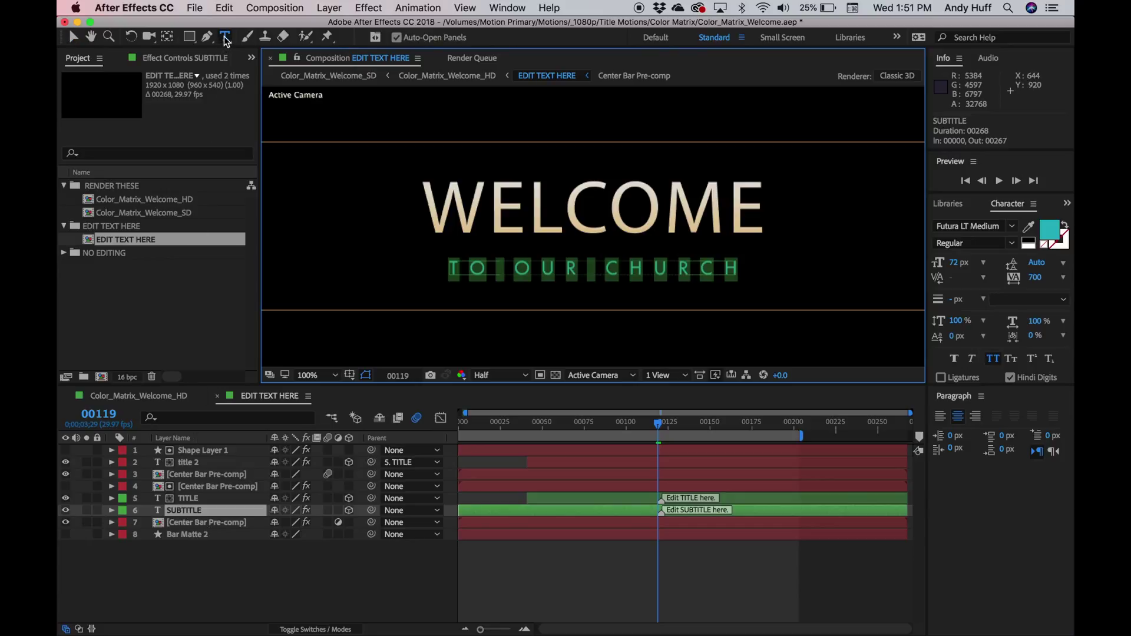
pyautogui.moveTo(515, 270); pyautogui.dragTo(738, 266)
pyautogui.write('FIRST BA')
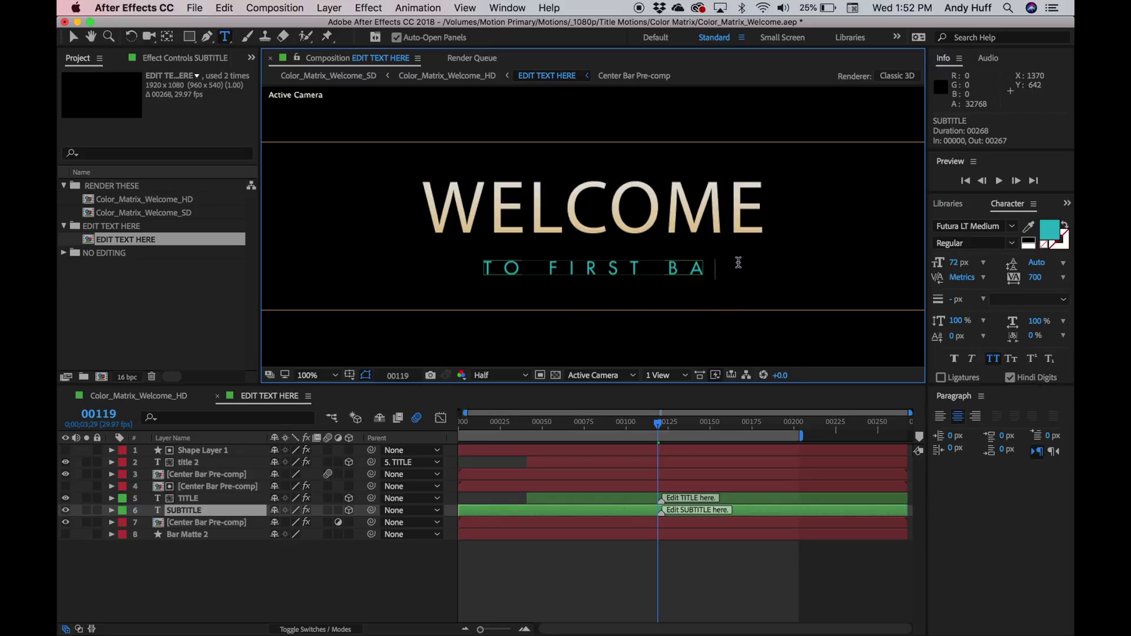
pyautogui.write('PTIST')
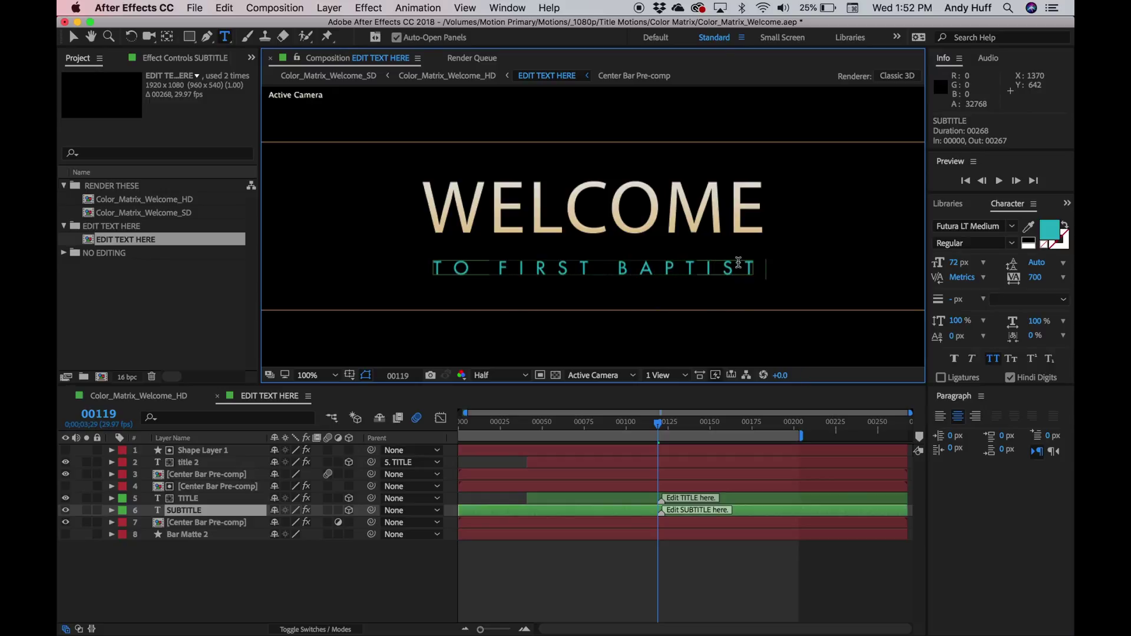
pyautogui.click(383, 574)
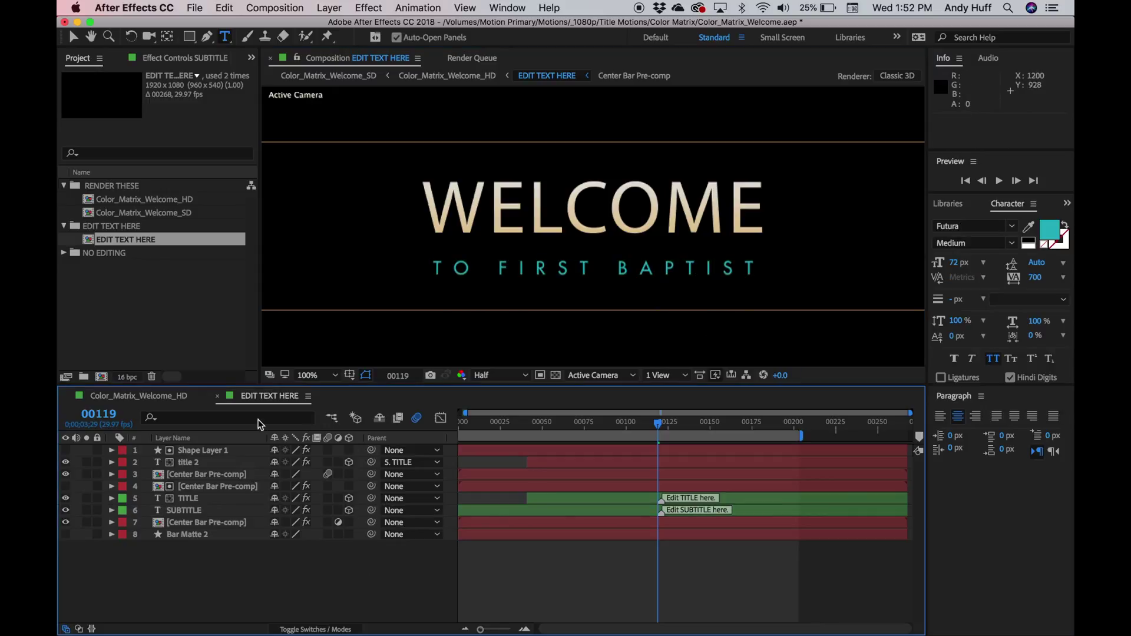
# - Close the EDIT TEXT HERE timeline and scrub Color_Matrix_Welcome_HD to frame 00340 to check the subtitle
pyautogui.click(219, 397)
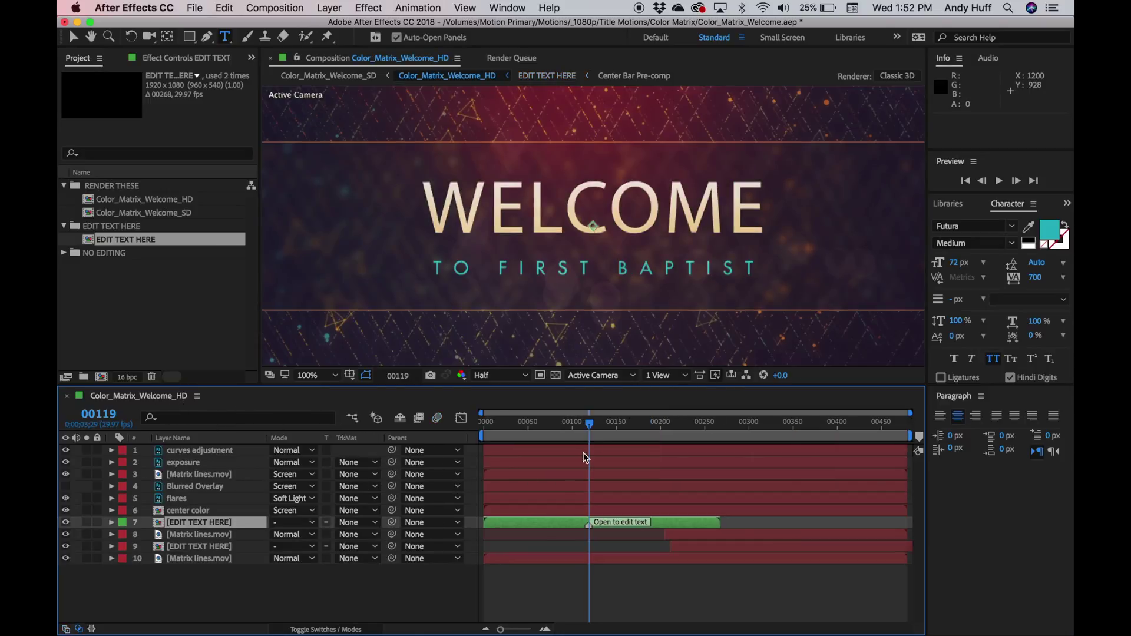
pyautogui.moveTo(590, 432); pyautogui.dragTo(721, 442)
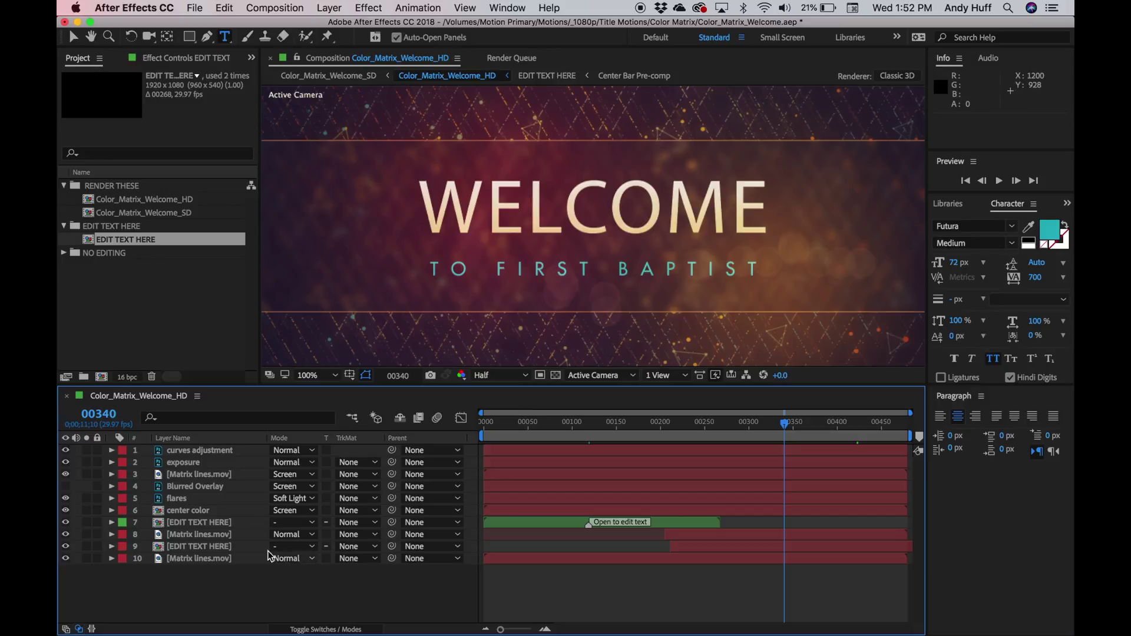
# - Add Color_Matrix_Welcome_HD to the render queue and delete the earlier finished render item
pyautogui.click(287, 6)
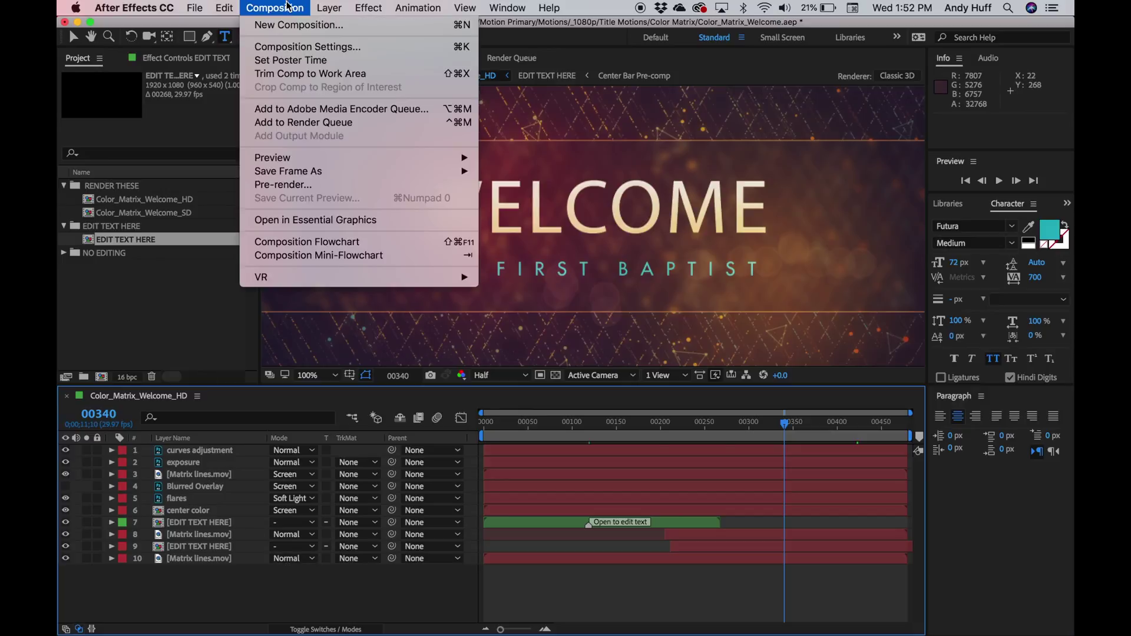
pyautogui.click(312, 127)
pyautogui.click(391, 131)
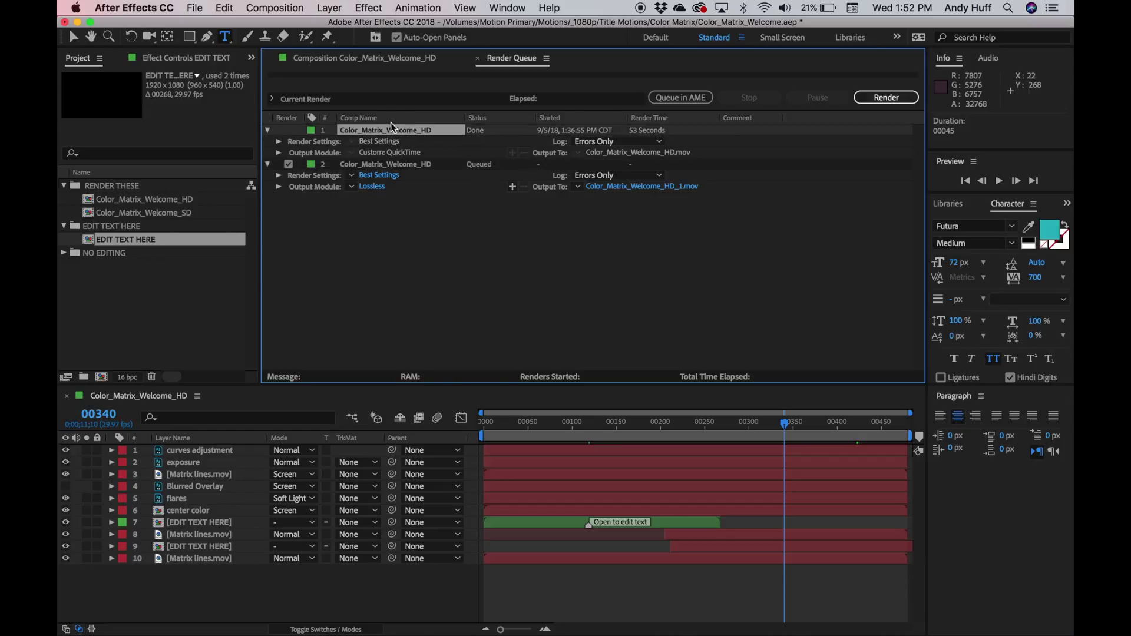
pyautogui.press('Delete')
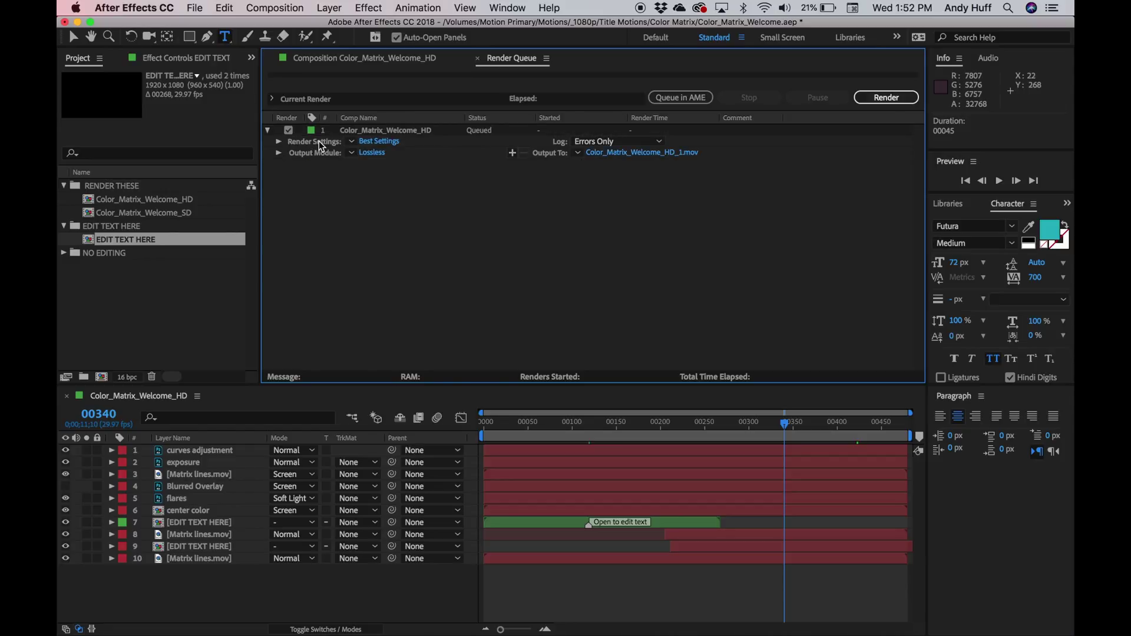
# - Set the queued render's QuickTime output module to the Apple ProRes 422 video codec and select the render item
pyautogui.click(372, 152)
pyautogui.moveTo(460, 28)
pyautogui.mouseDown()
pyautogui.moveTo(469, 144)
pyautogui.moveTo(502, 148)
pyautogui.moveTo(479, 12)
pyautogui.moveTo(482, 29)
pyautogui.mouseUp()
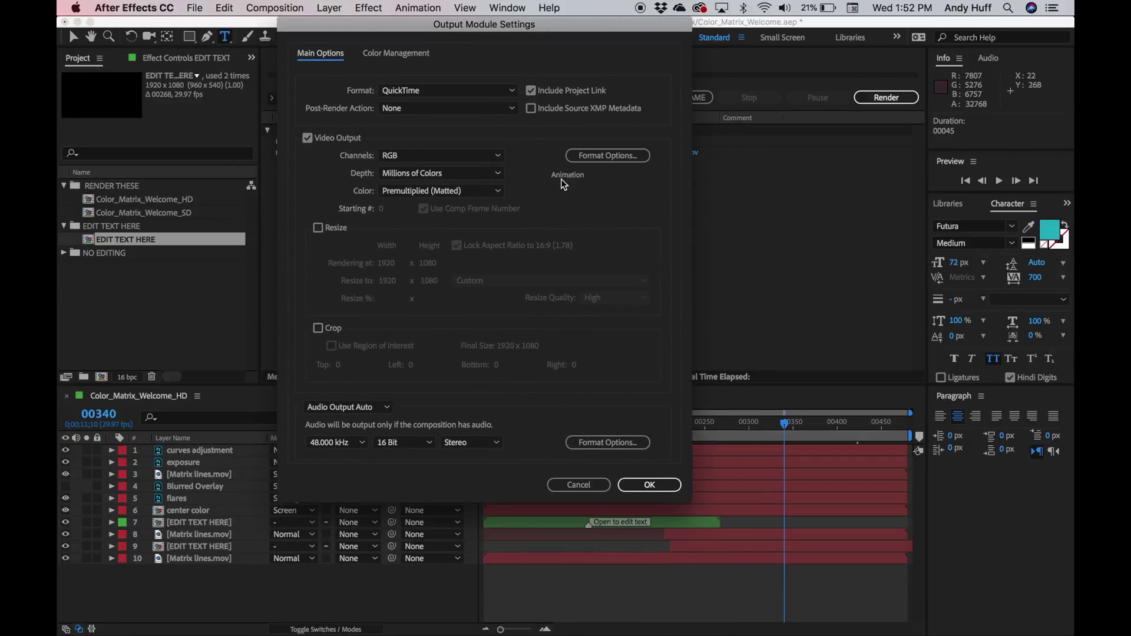
pyautogui.moveTo(559, 23); pyautogui.dragTo(571, 24)
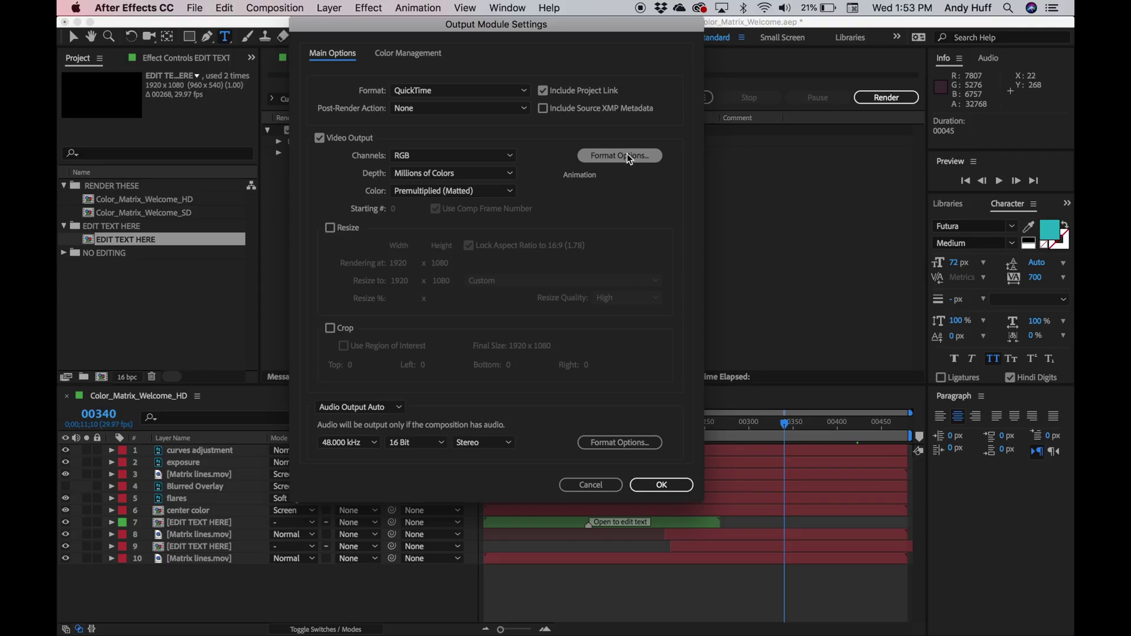
pyautogui.click(628, 156)
pyautogui.click(339, 140)
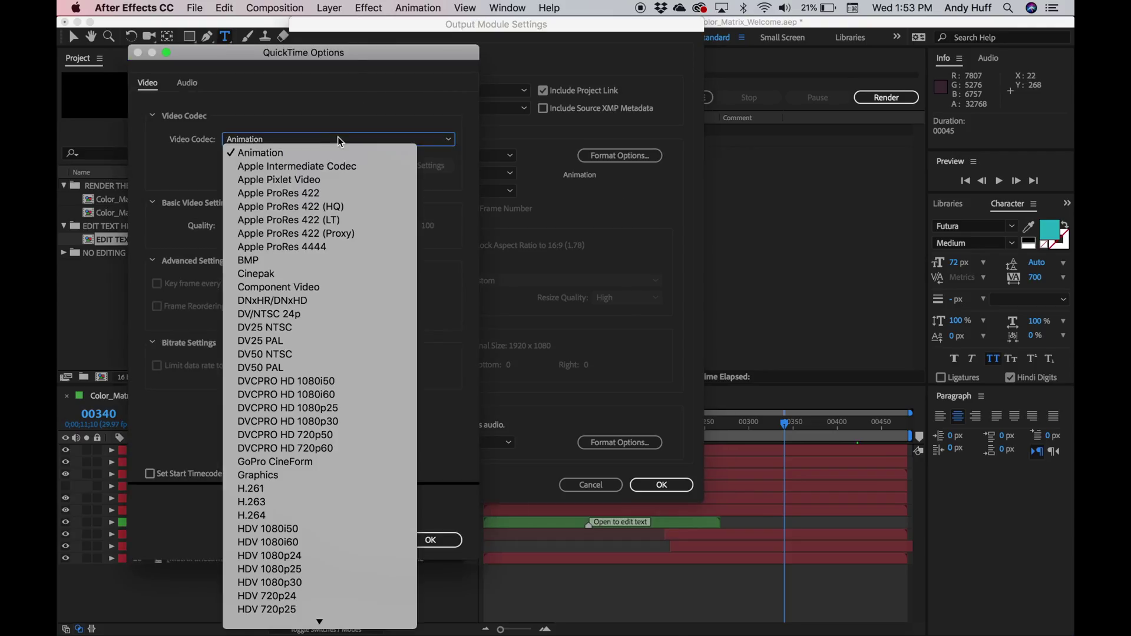
pyautogui.click(328, 194)
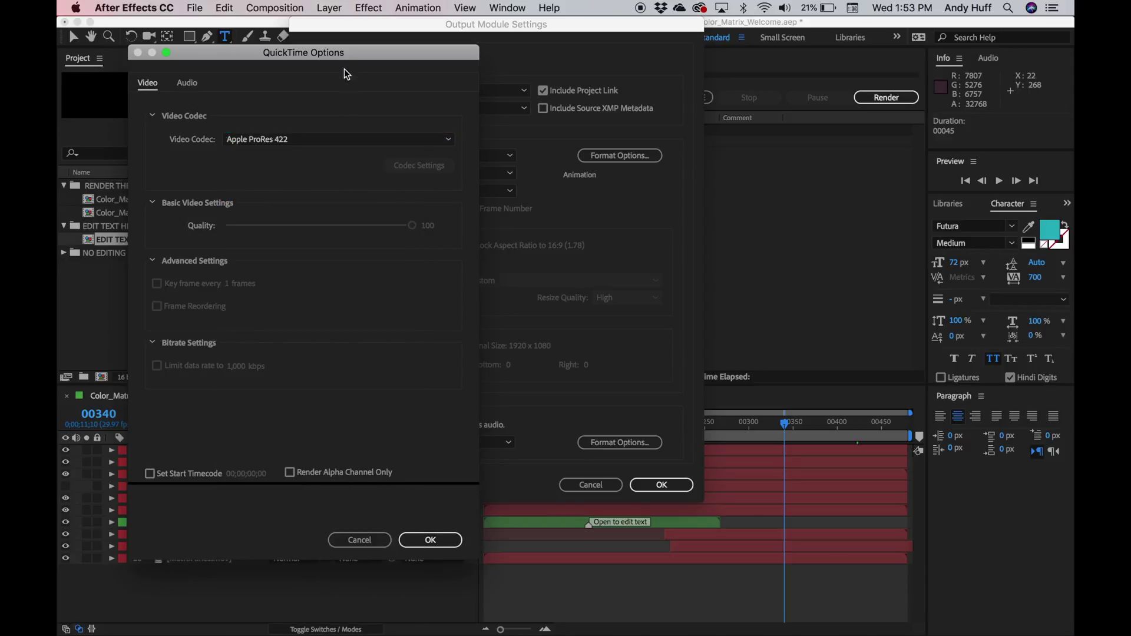
pyautogui.moveTo(346, 54); pyautogui.dragTo(417, 26)
pyautogui.click(503, 511)
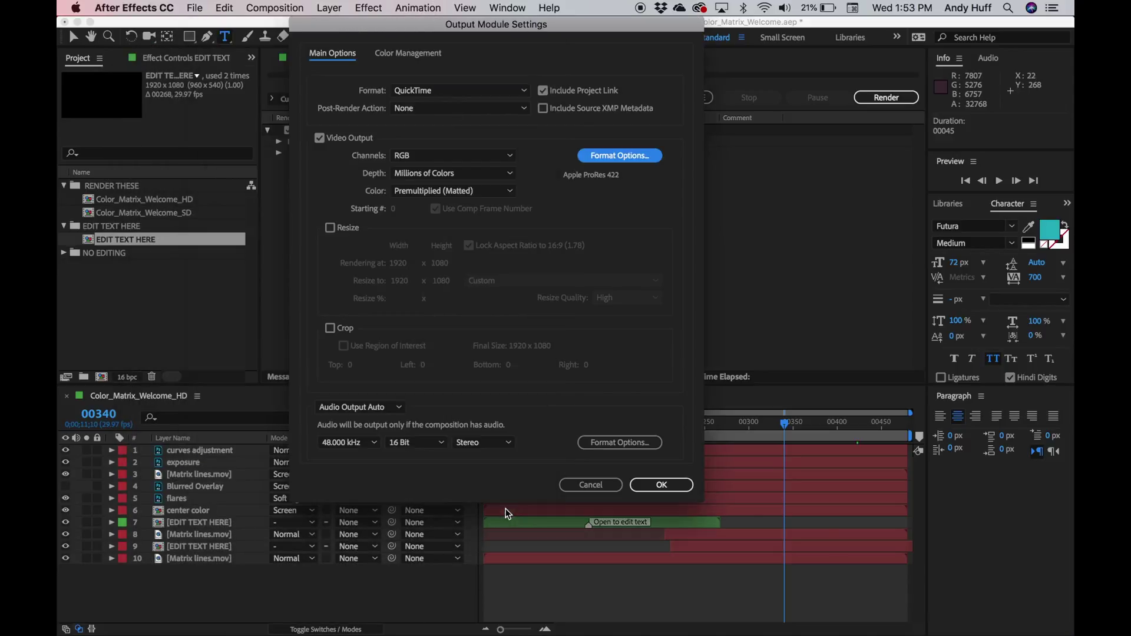
pyautogui.click(660, 487)
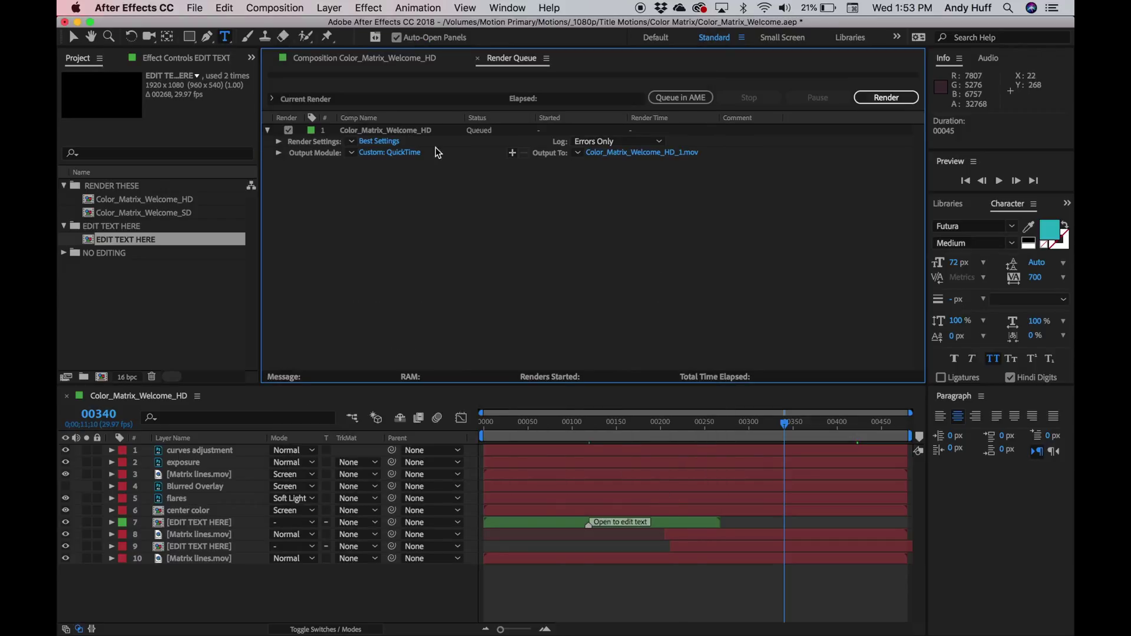
pyautogui.click(422, 134)
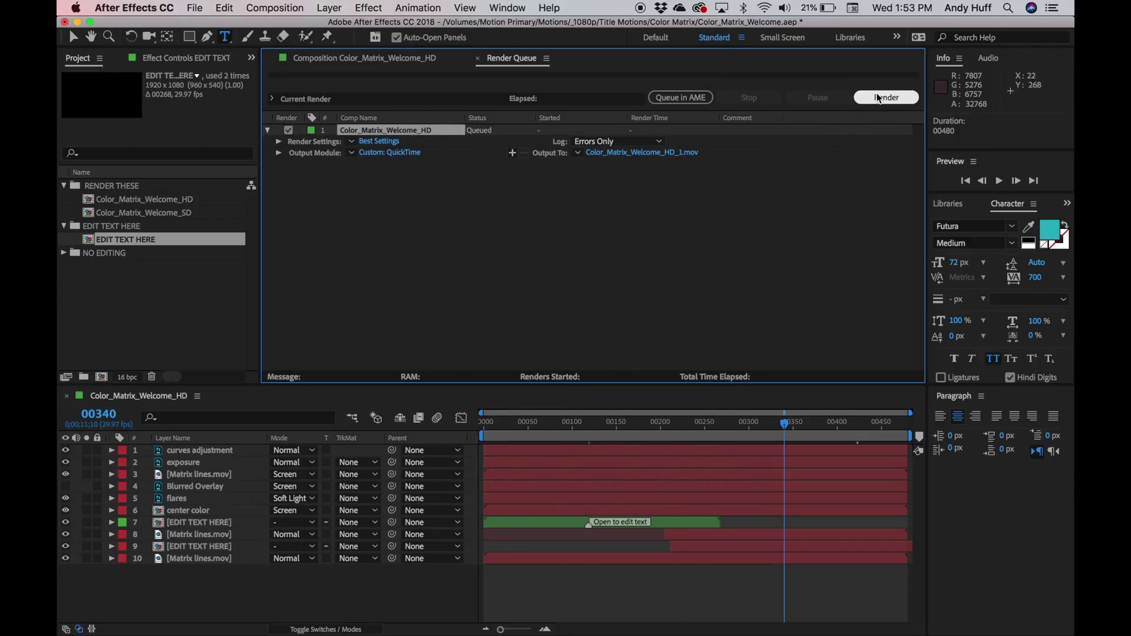
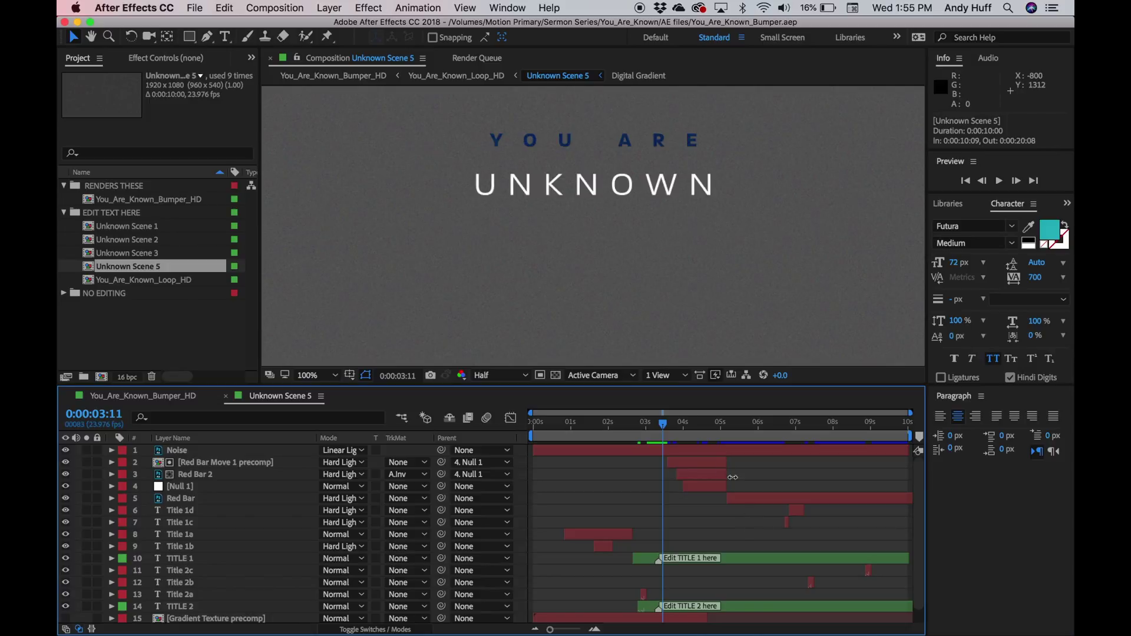
# - At 0:00:03:09 in Unknown Scene 5, replace the TITLE 1 layer's text with "I AM"
pyautogui.moveTo(665, 427); pyautogui.dragTo(662, 430)
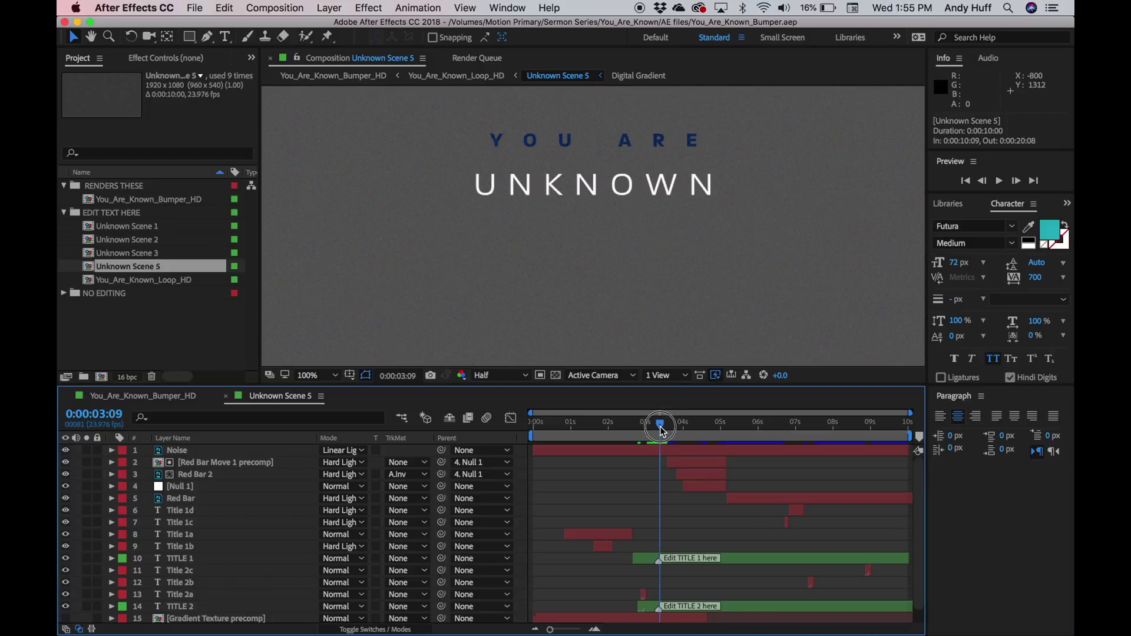
pyautogui.doubleClick(181, 559)
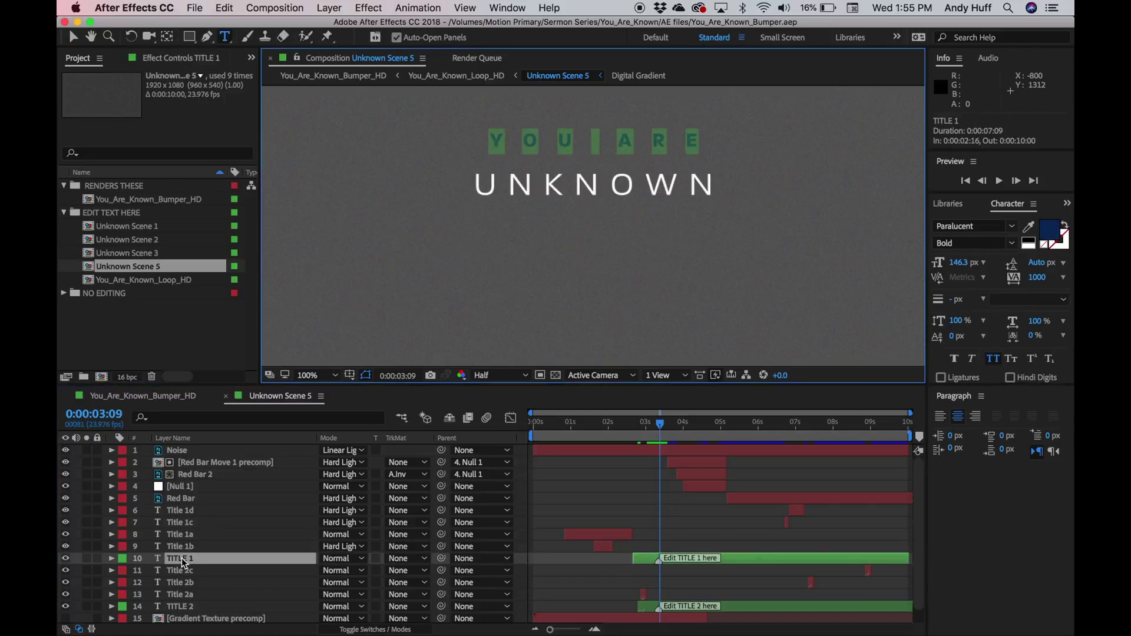
pyautogui.press('BackSpace')
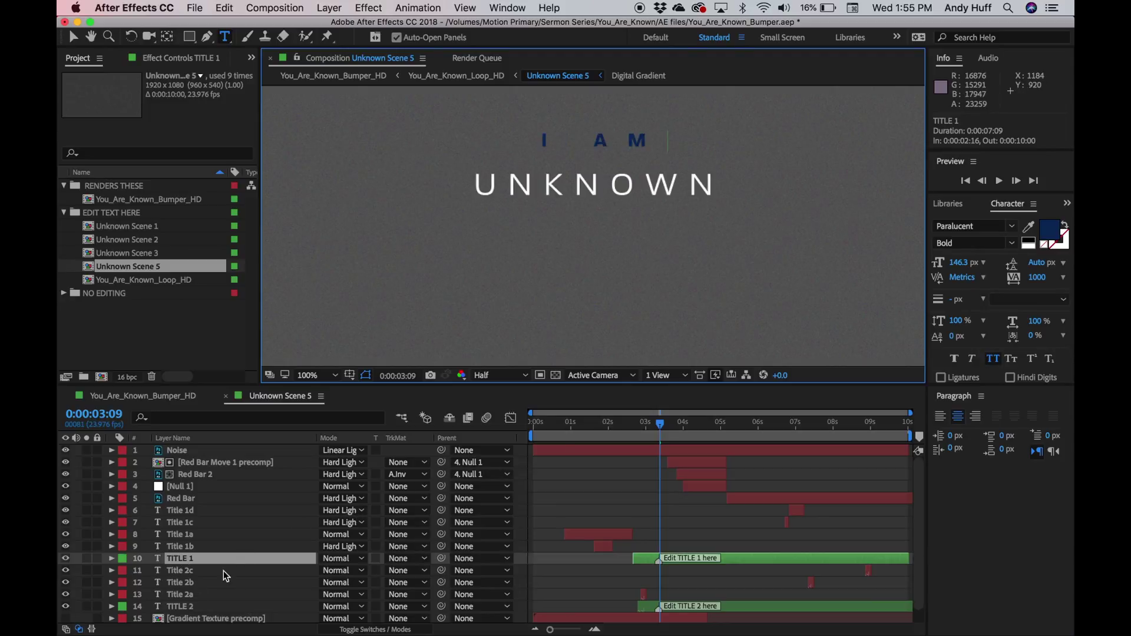
pyautogui.click(645, 561)
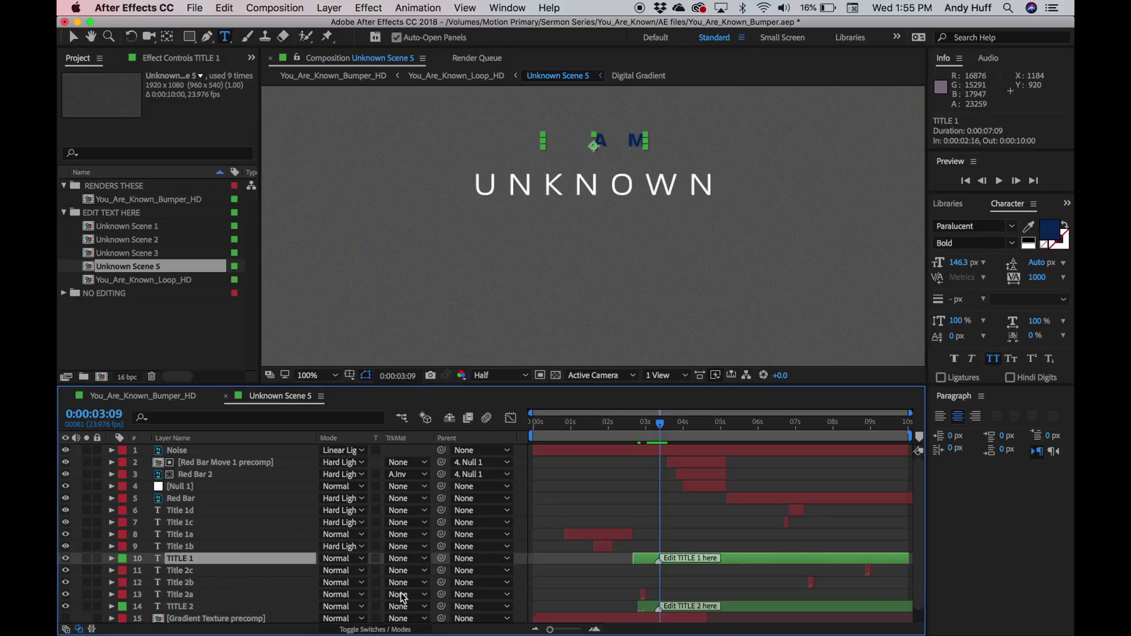
# - Replace "KNOWN" in the TITLE 2 layer with "LOVED" so the word reads "UNLOVED"
pyautogui.doubleClick(184, 607)
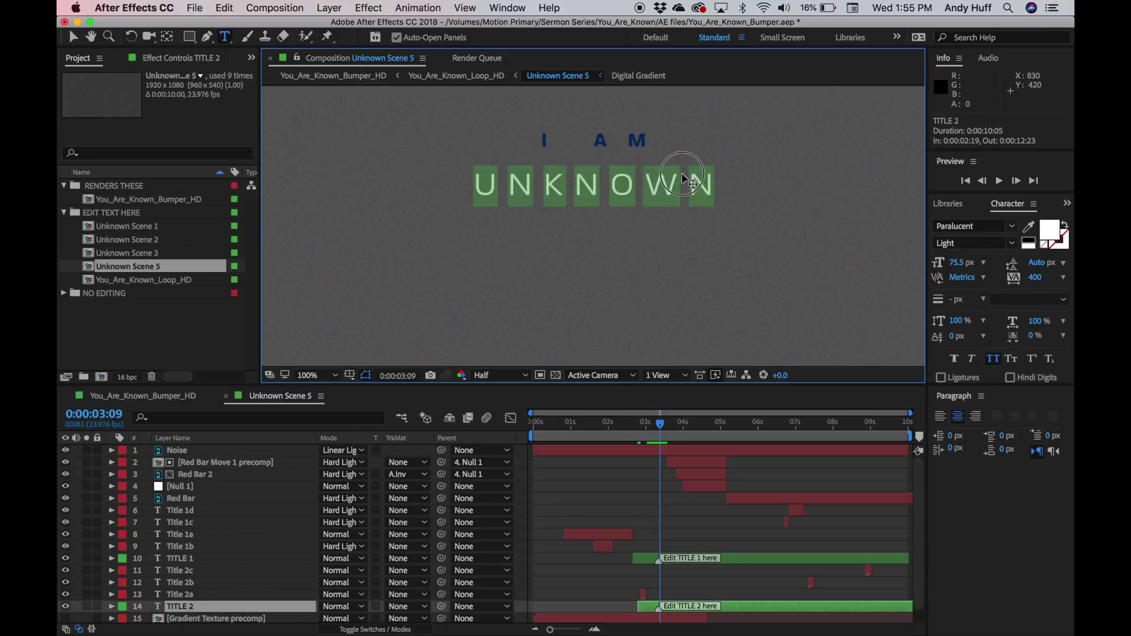
pyautogui.moveTo(546, 190); pyautogui.dragTo(722, 179)
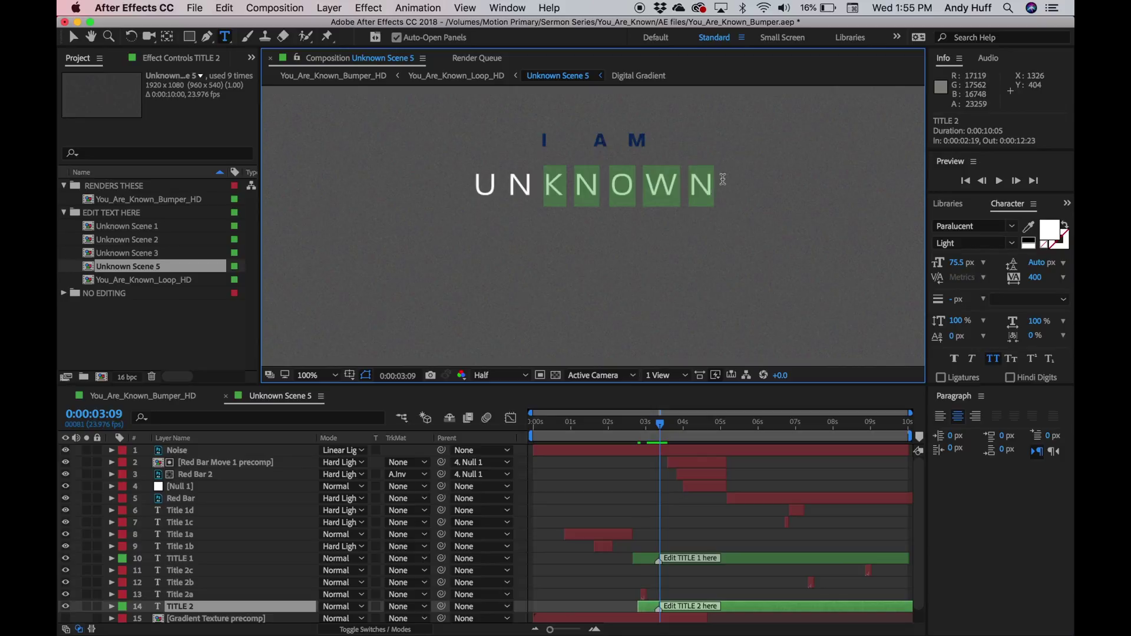
pyautogui.write('LOVED')
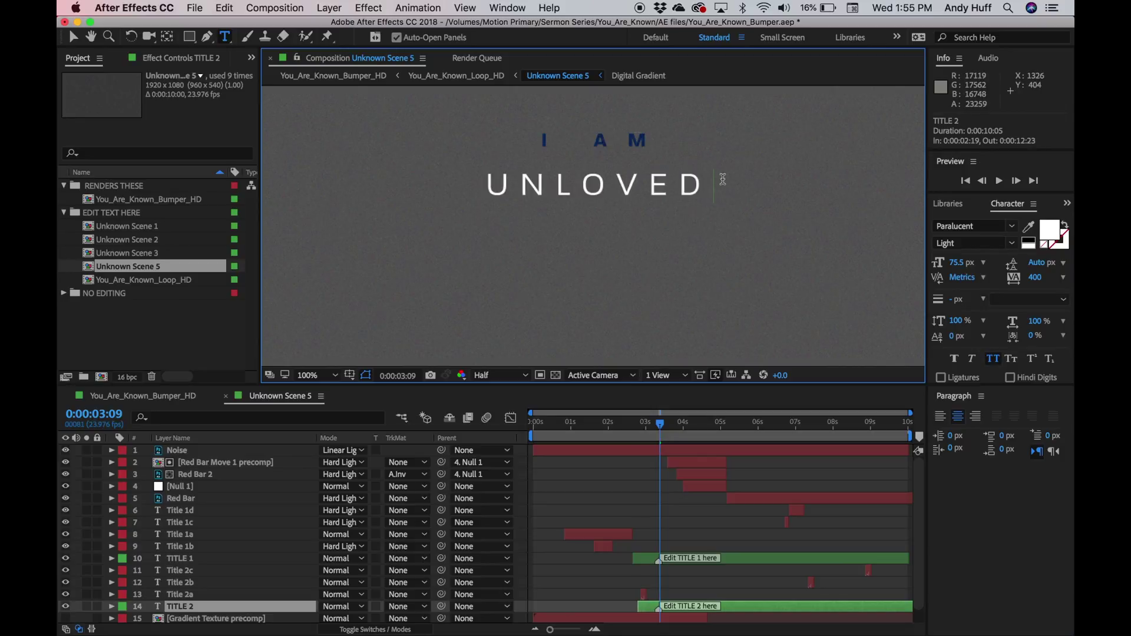
pyautogui.click(246, 607)
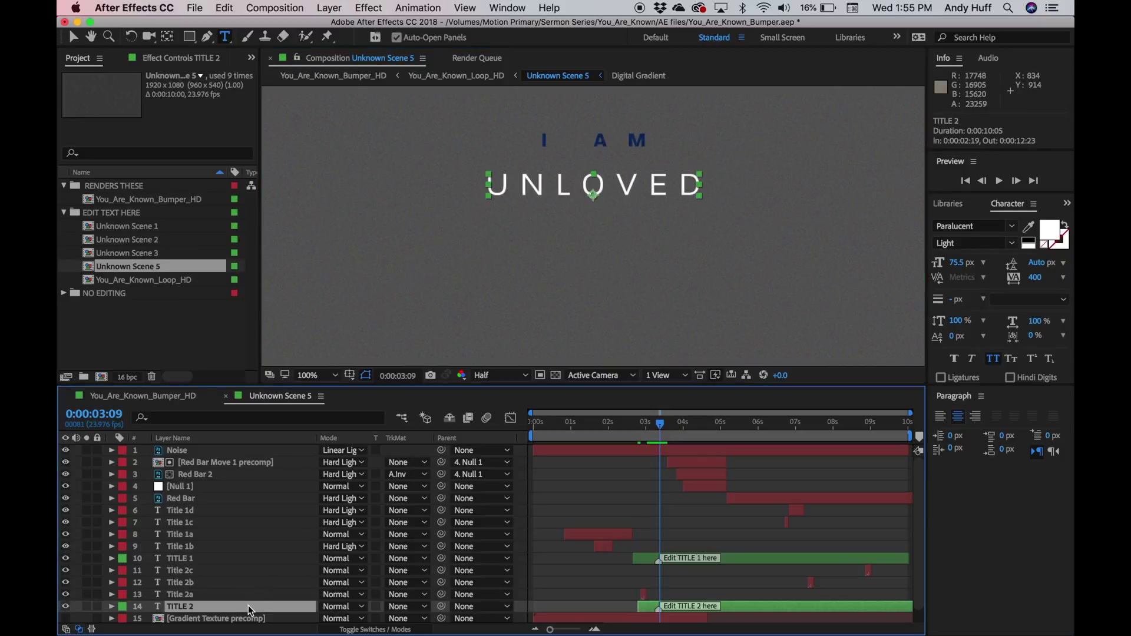
# - At 0:00:06:00, shift the Red Bar layer to about 731.5, 423.5 so it covers "UN", and close the Unknown Scene 5 timeline
pyautogui.moveTo(661, 428); pyautogui.dragTo(758, 435)
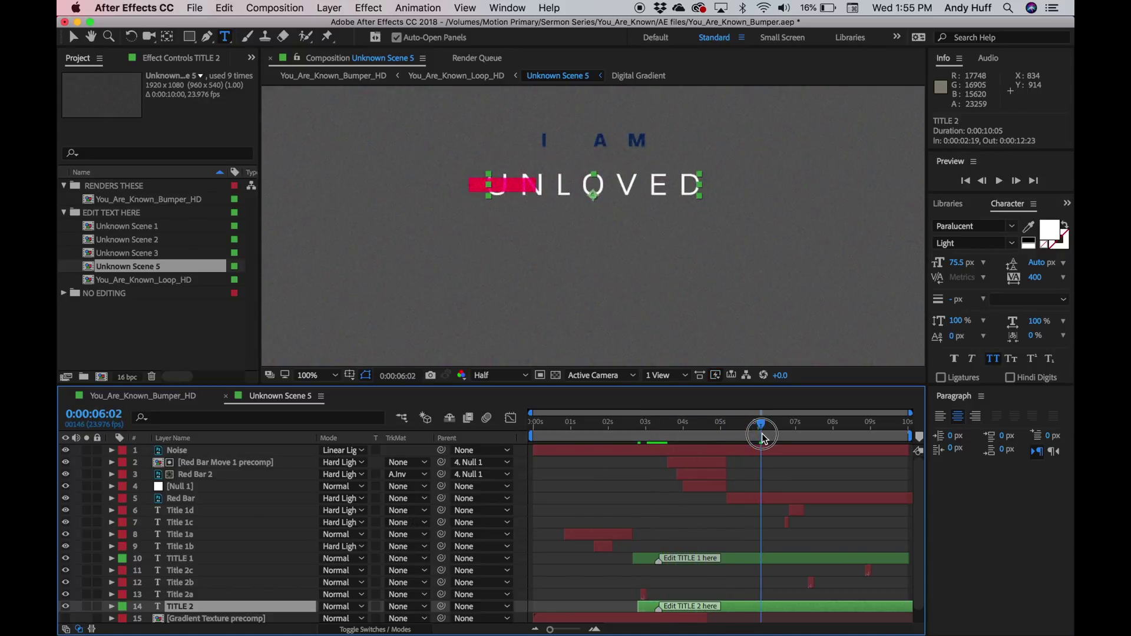
pyautogui.click(740, 497)
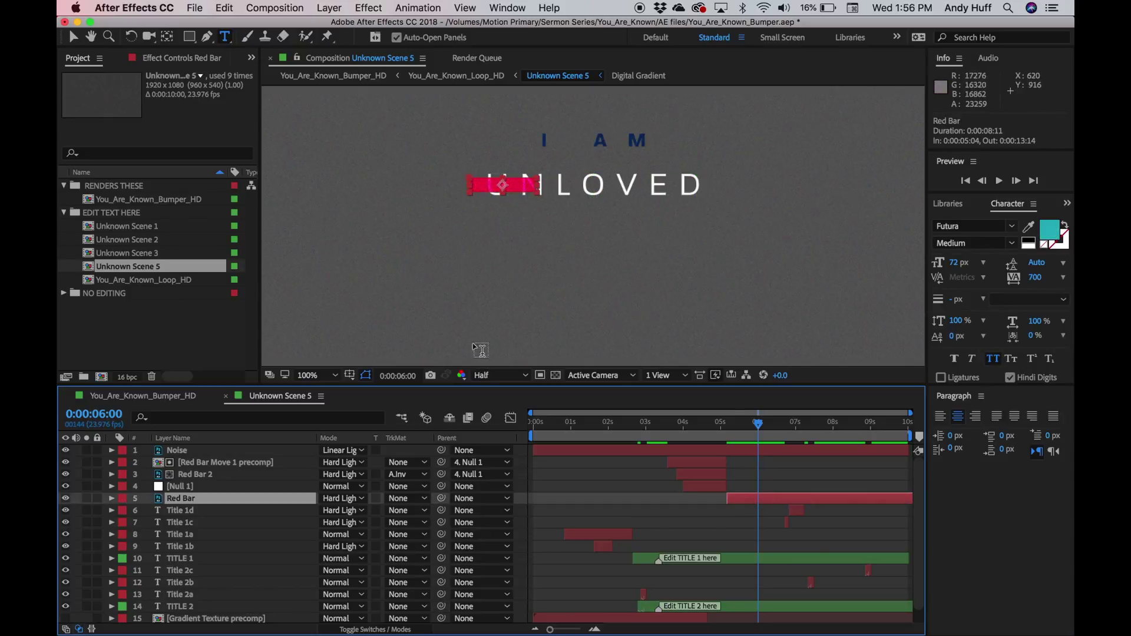
pyautogui.click(75, 38)
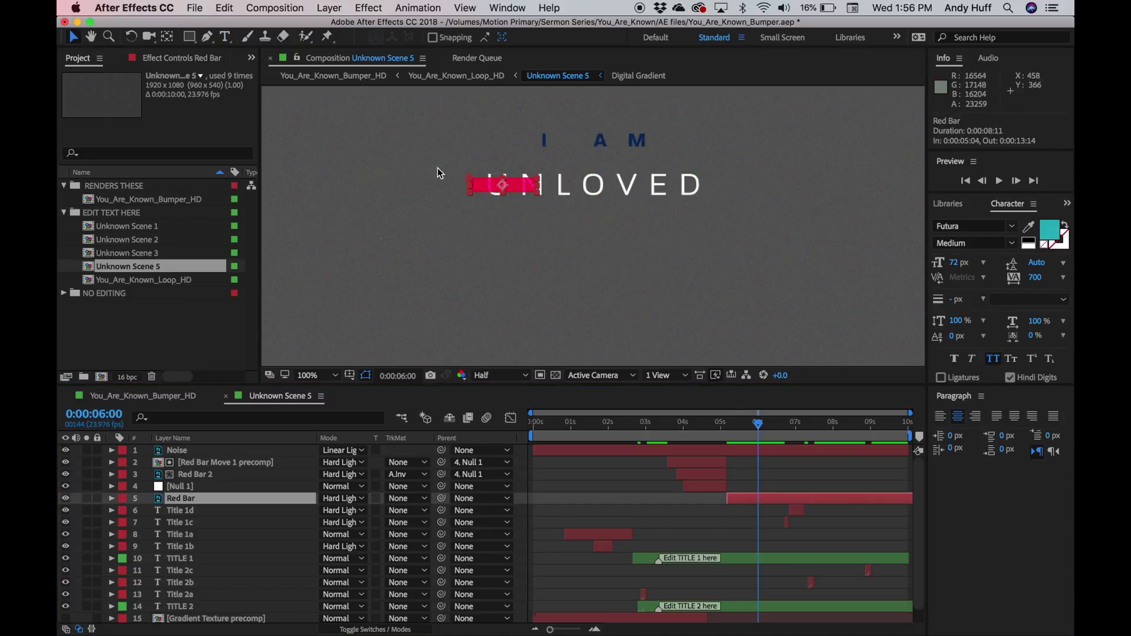
pyautogui.moveTo(520, 183); pyautogui.dragTo(530, 187)
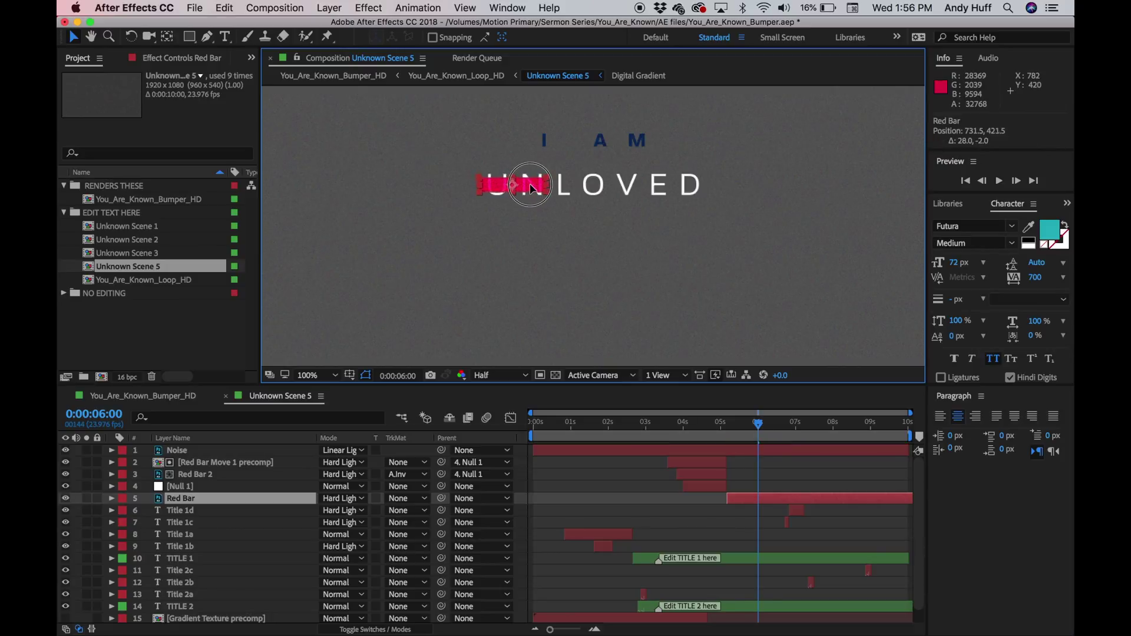
pyautogui.moveTo(531, 188); pyautogui.dragTo(531, 188)
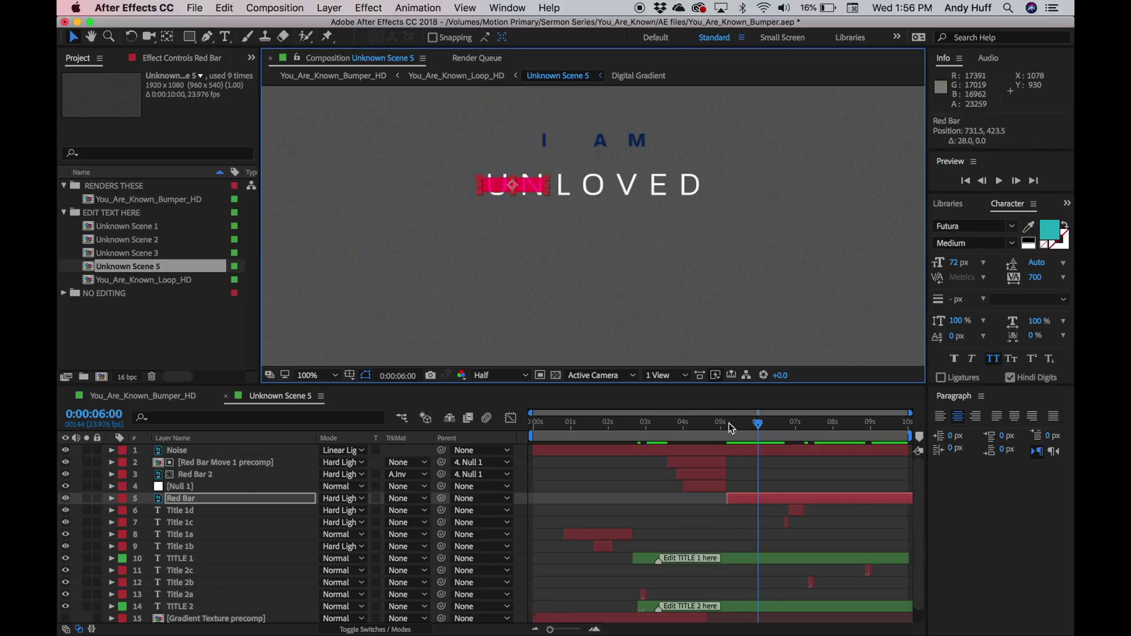
pyautogui.moveTo(758, 428)
pyautogui.mouseDown()
pyautogui.moveTo(714, 434)
pyautogui.moveTo(800, 440)
pyautogui.moveTo(762, 441)
pyautogui.mouseUp()
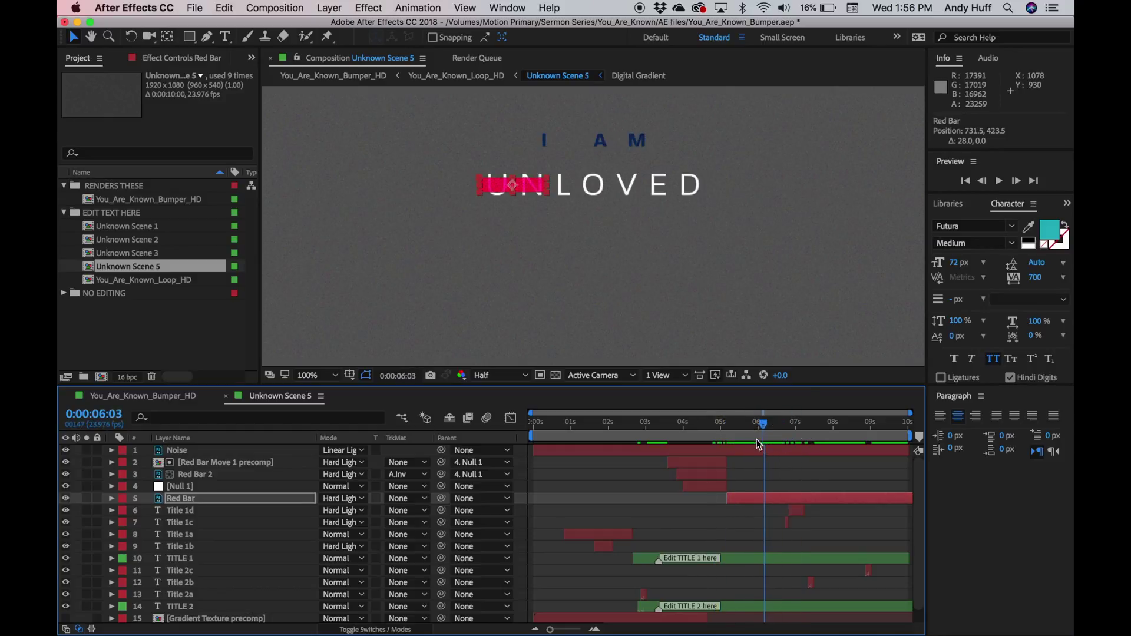
pyautogui.click(228, 396)
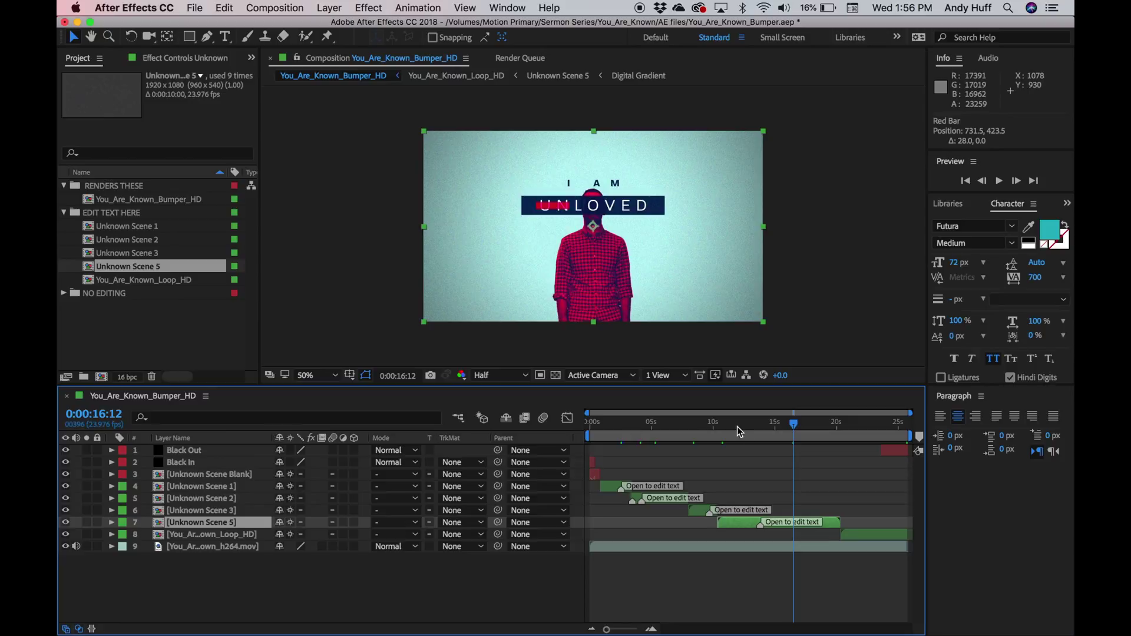
# - Open Unknown Scene 2 from 0:00:04:03 of the bumper and replace "KNOWN" in its TITLE layer so it reads "UNLOVED"
pyautogui.moveTo(615, 424); pyautogui.dragTo(642, 431)
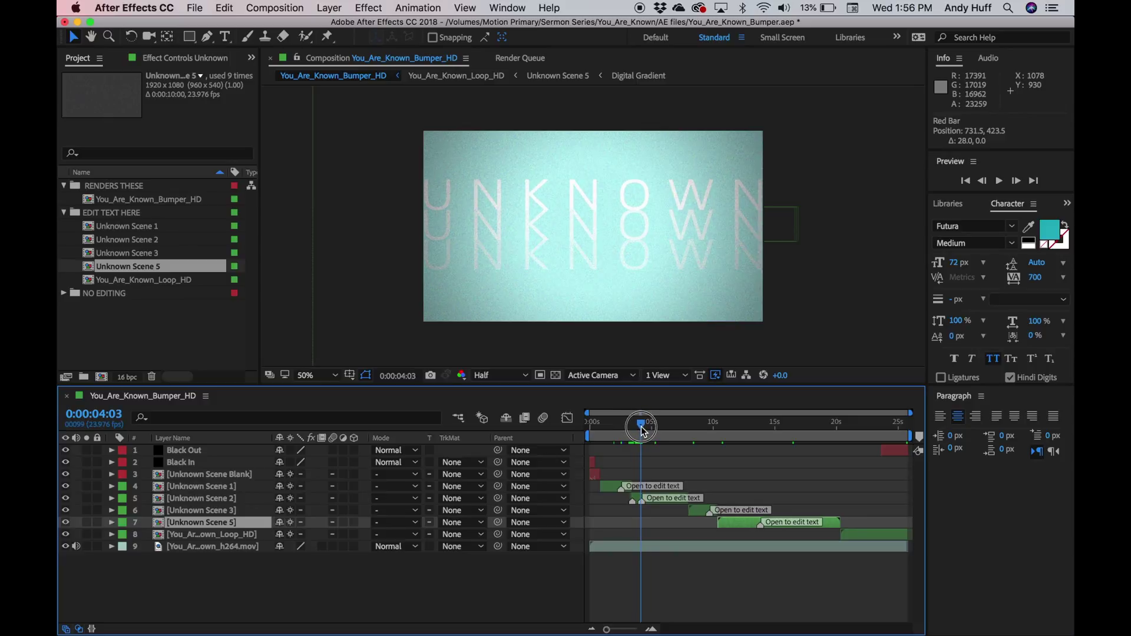
pyautogui.doubleClick(636, 494)
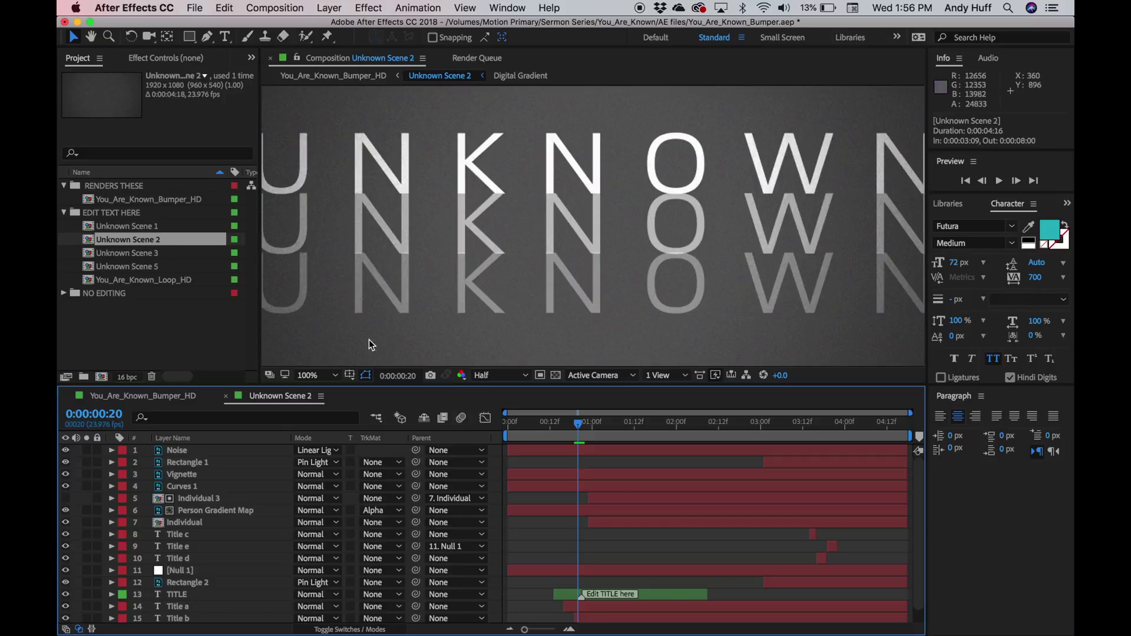
pyautogui.click(224, 38)
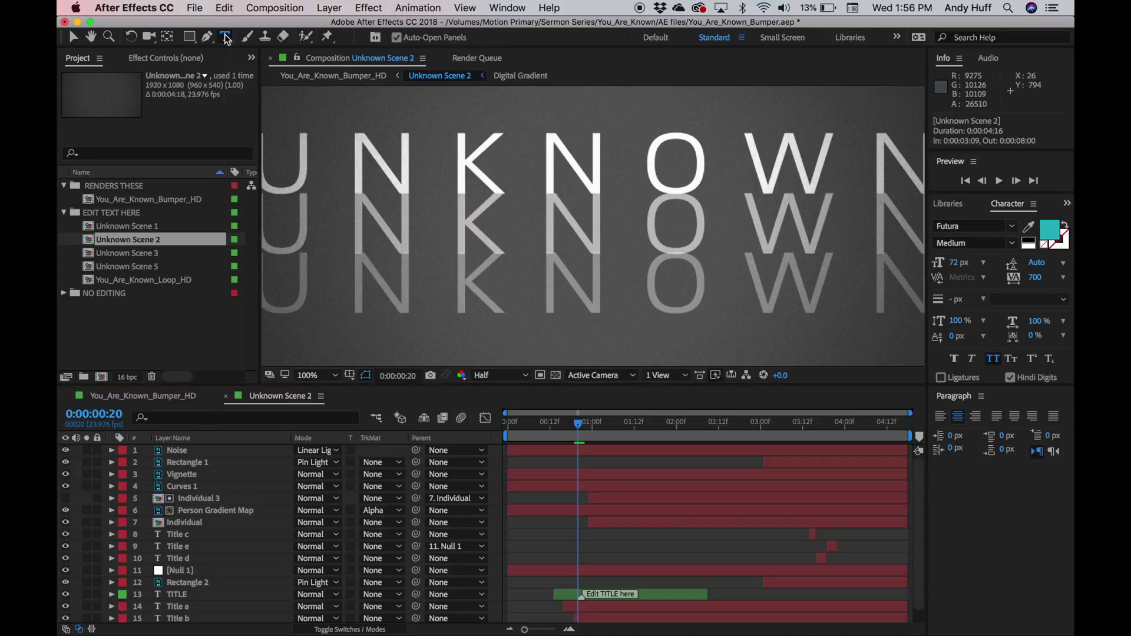
pyautogui.moveTo(451, 151); pyautogui.dragTo(925, 156)
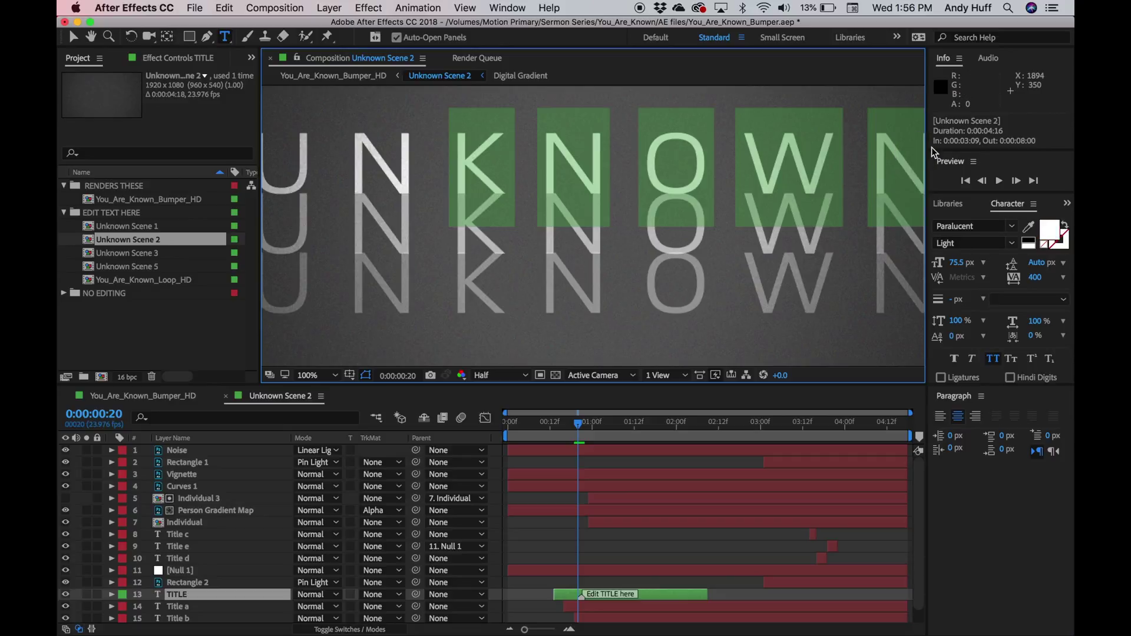
pyautogui.write('LOVED')
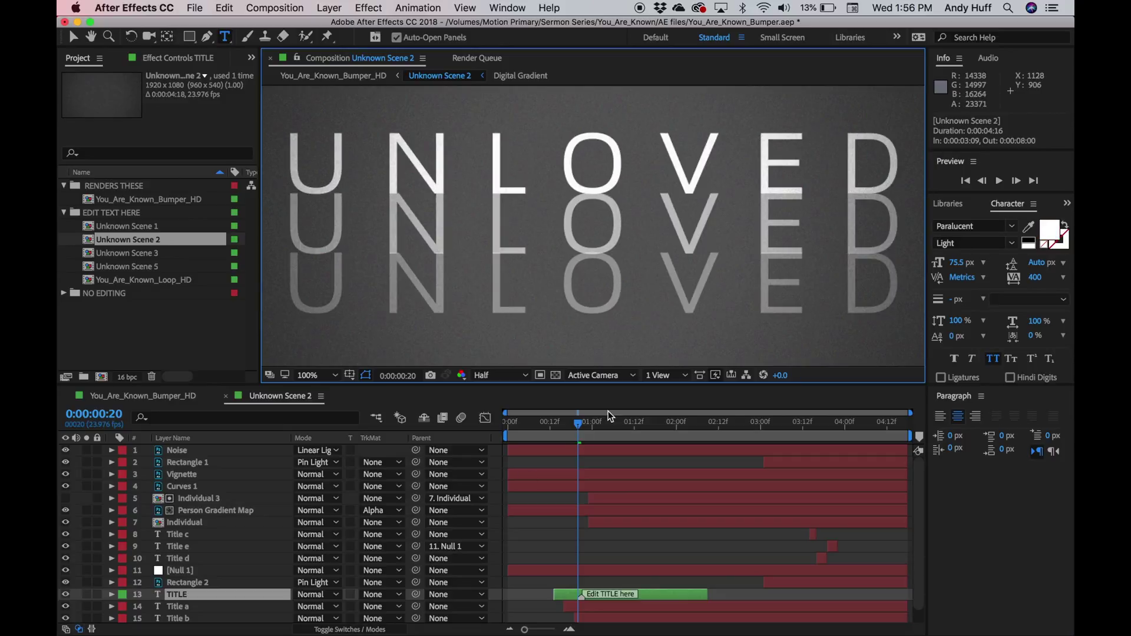
pyautogui.click(240, 592)
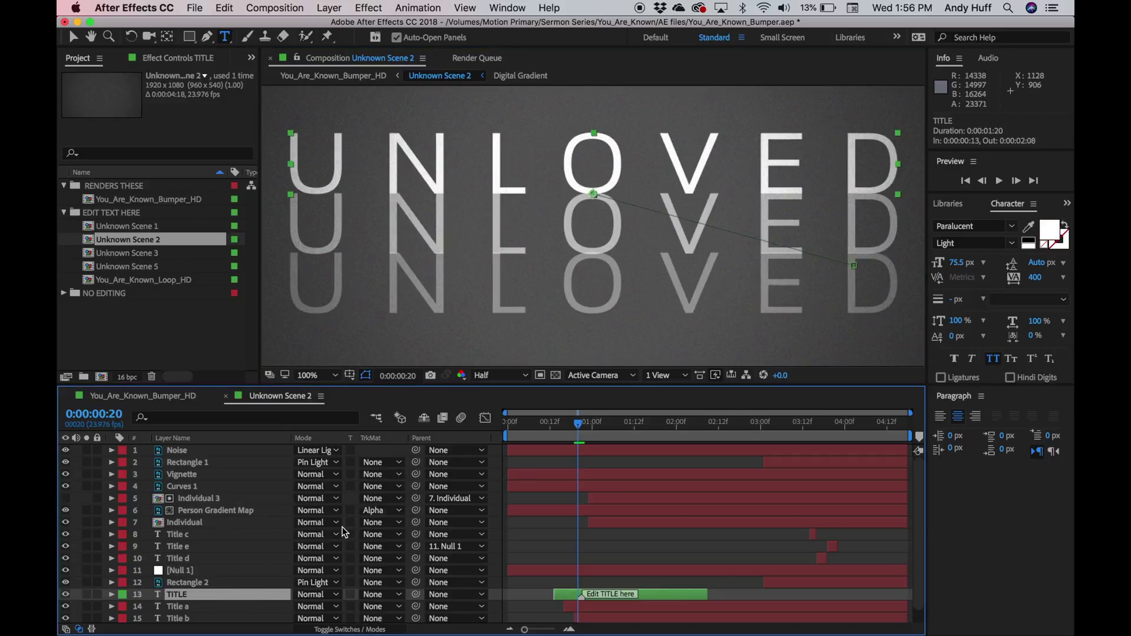
# - Close the Unknown Scene 2 timeline and scrub You_Are_Known_Bumper_HD through to 0:00:22:04 to check the new text
pyautogui.click(226, 396)
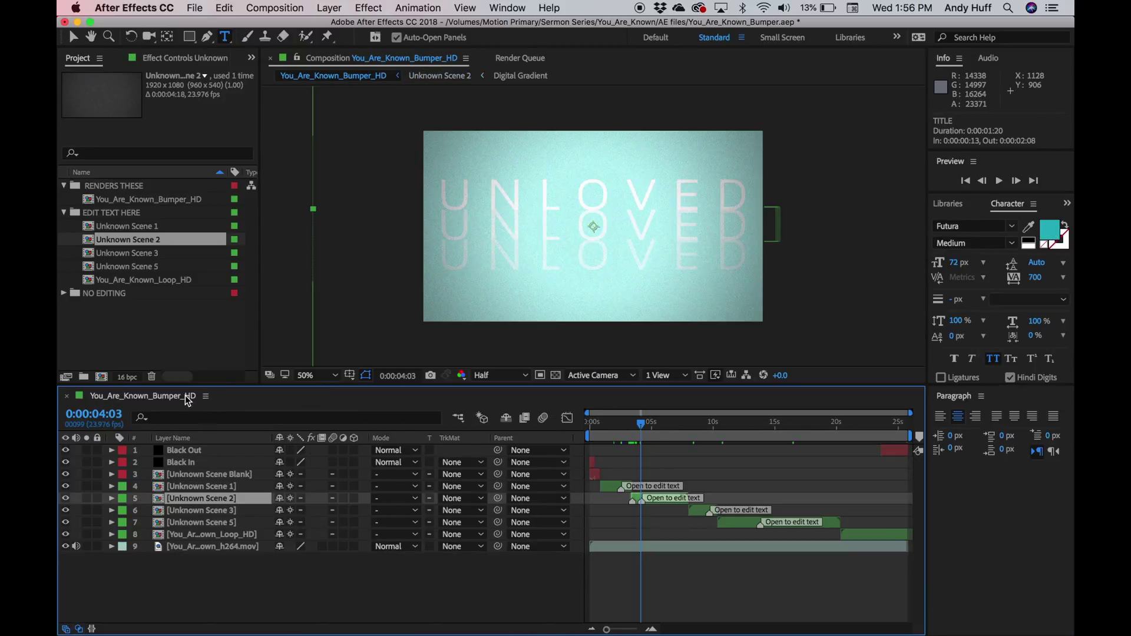
pyautogui.moveTo(658, 434); pyautogui.dragTo(710, 422)
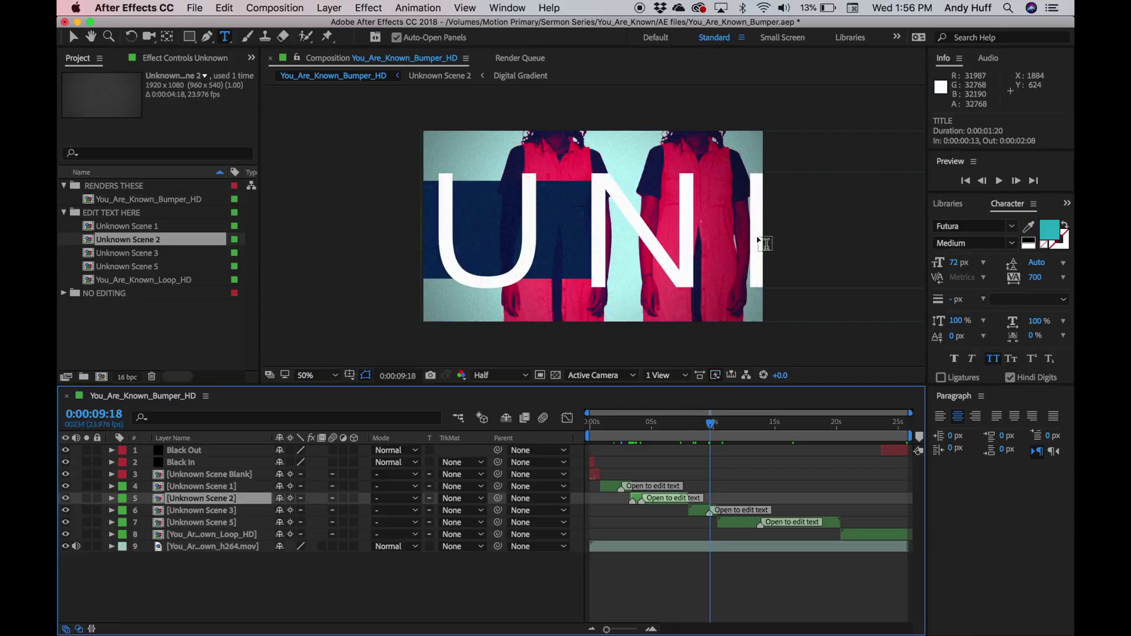
pyautogui.moveTo(712, 427); pyautogui.dragTo(863, 418)
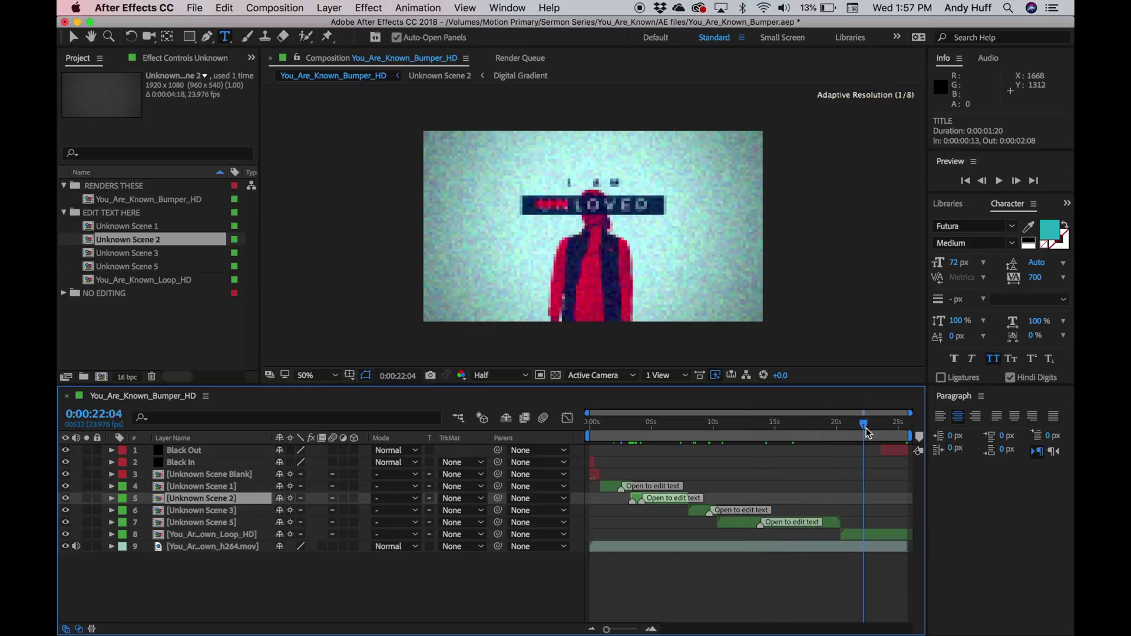
# - Inspect the opening text scene inside You_Are_Known_Loop_HD, close that timeline and check the bumper at 0:00:21:06
pyautogui.doubleClick(874, 536)
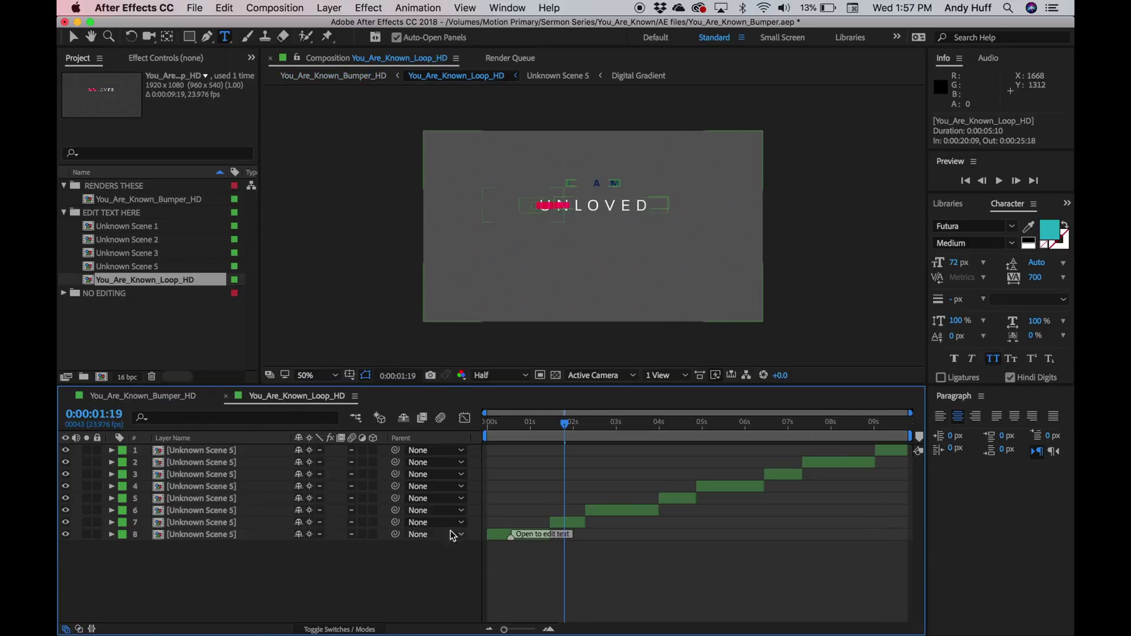
pyautogui.moveTo(527, 422); pyautogui.dragTo(504, 426)
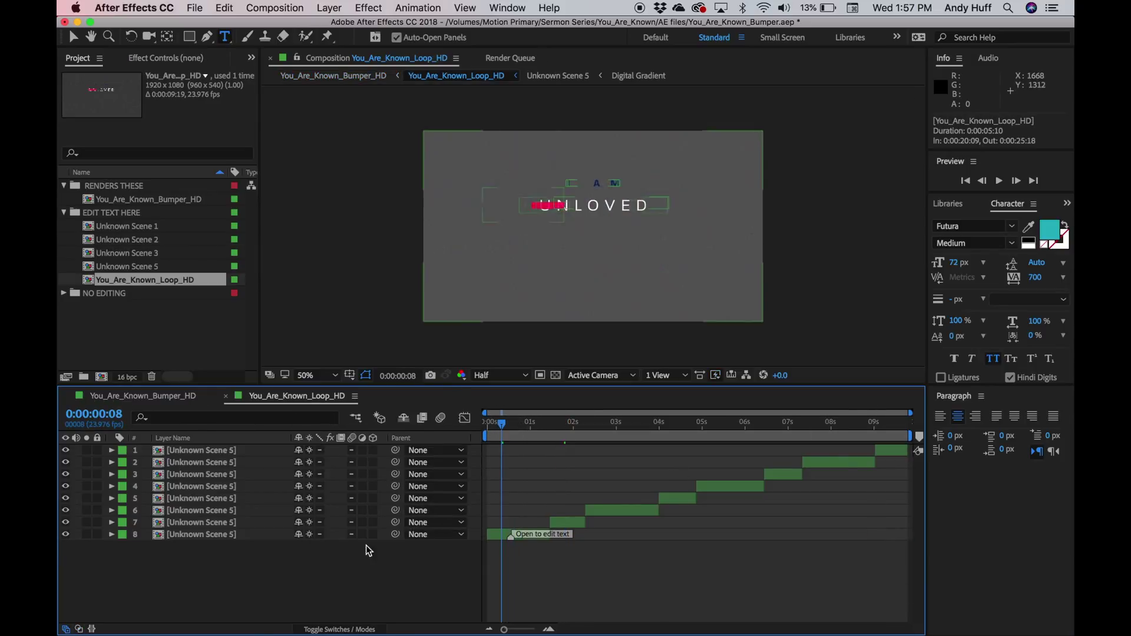
pyautogui.click(254, 536)
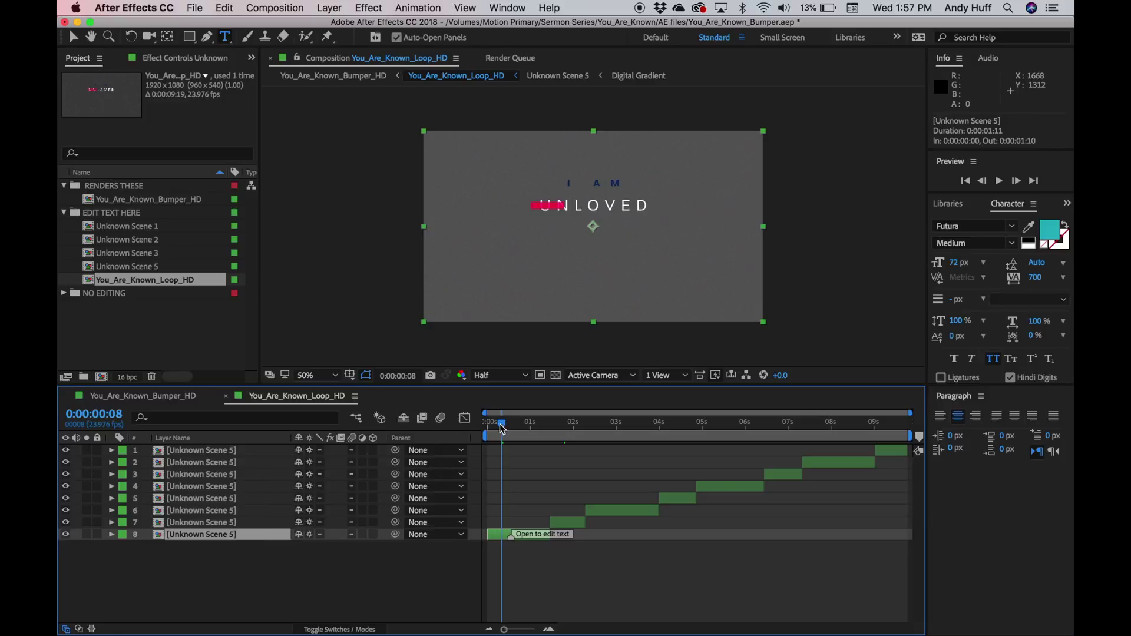
pyautogui.moveTo(510, 428); pyautogui.dragTo(517, 426)
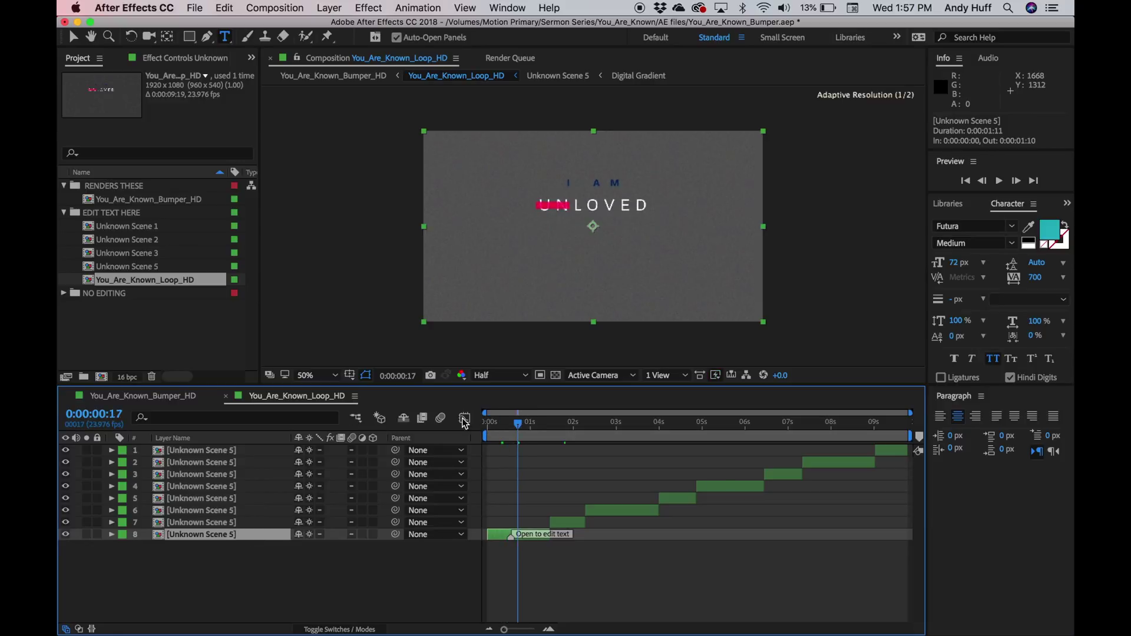
pyautogui.click(227, 398)
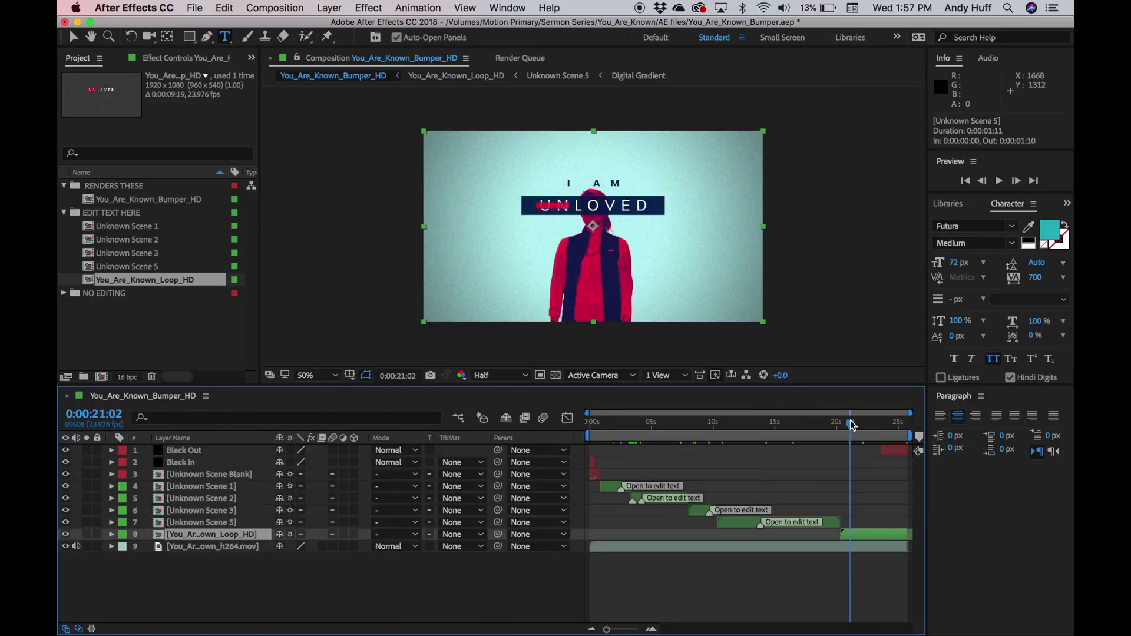
pyautogui.moveTo(851, 424); pyautogui.dragTo(852, 424)
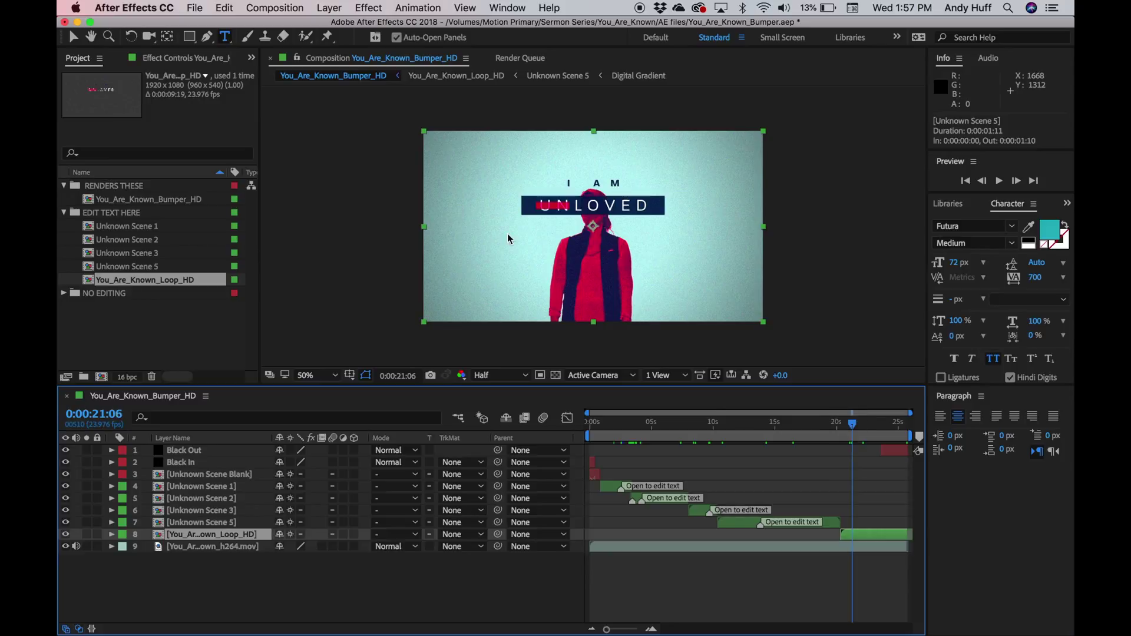
# - Add You_Are_Known_Bumper_HD to the render queue and set its QuickTime output module to the Apple ProRes 422 video codec
pyautogui.click(283, 8)
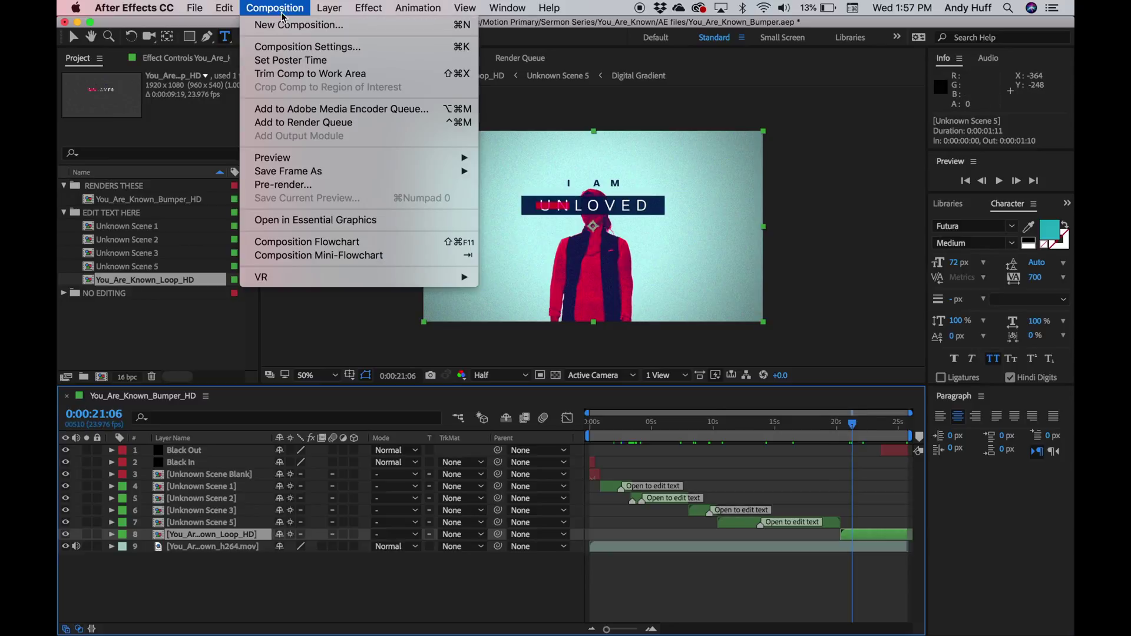
pyautogui.click(309, 123)
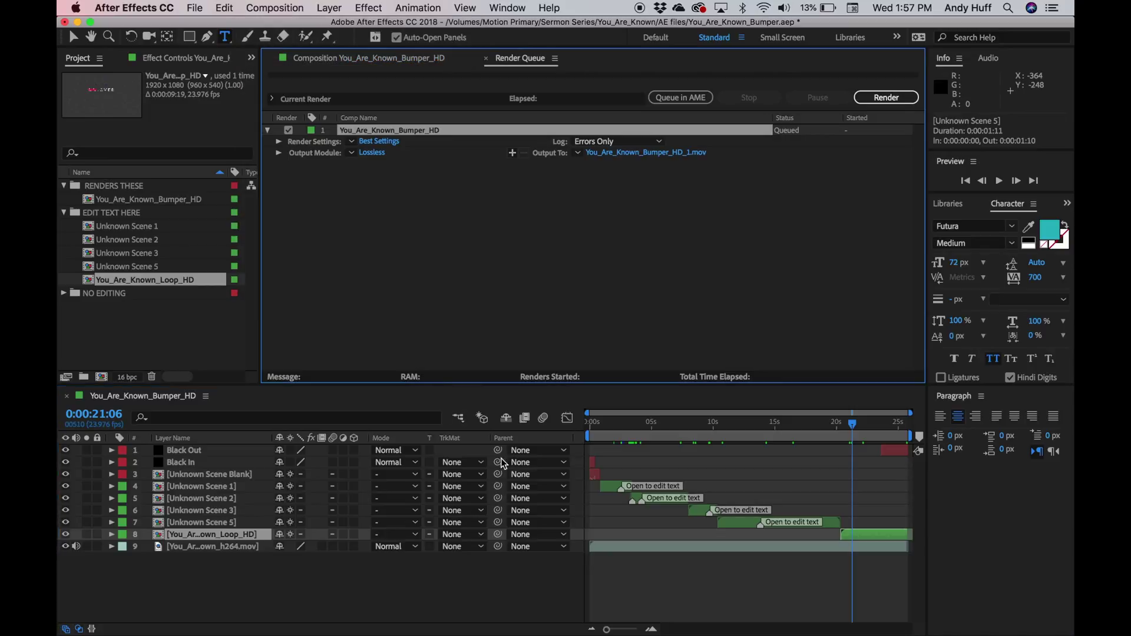
pyautogui.click(372, 153)
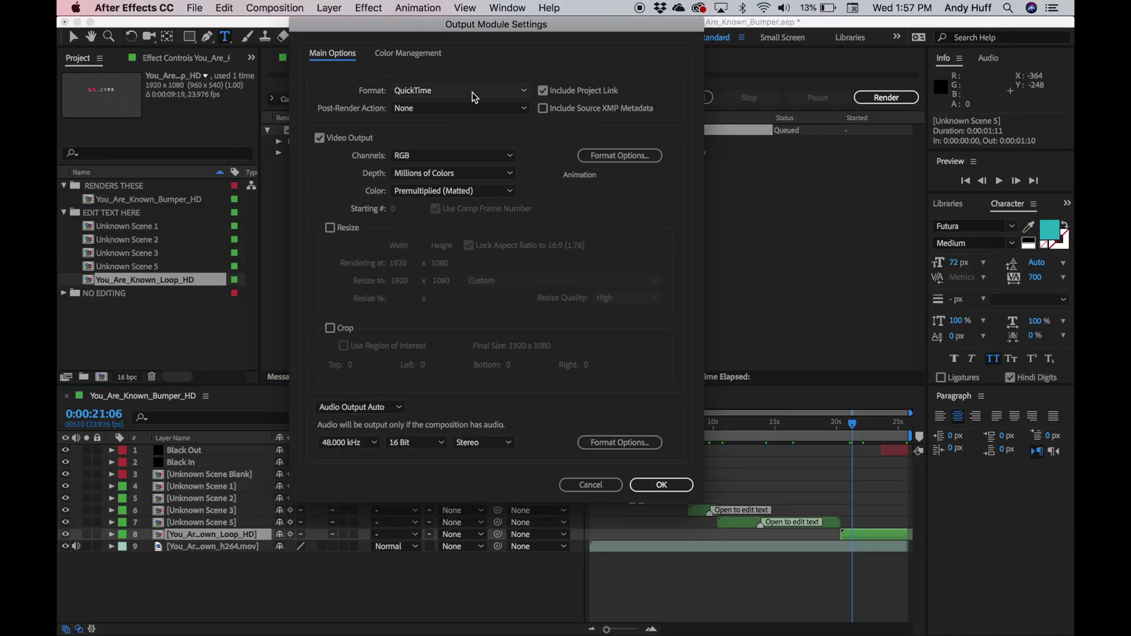
pyautogui.click(620, 156)
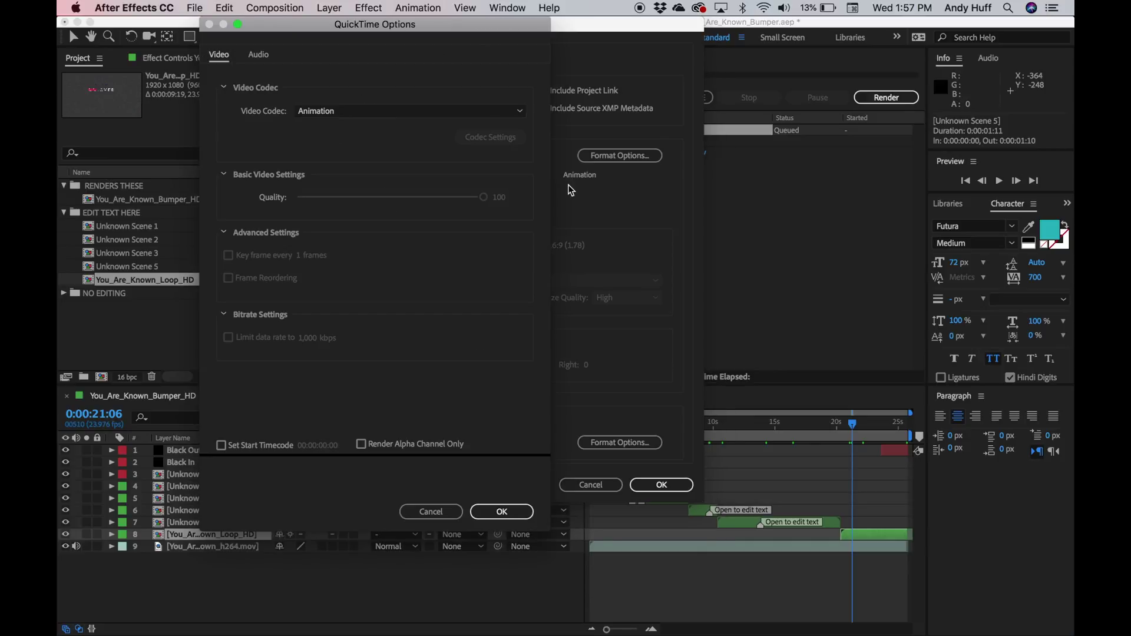
pyautogui.click(389, 111)
pyautogui.click(404, 162)
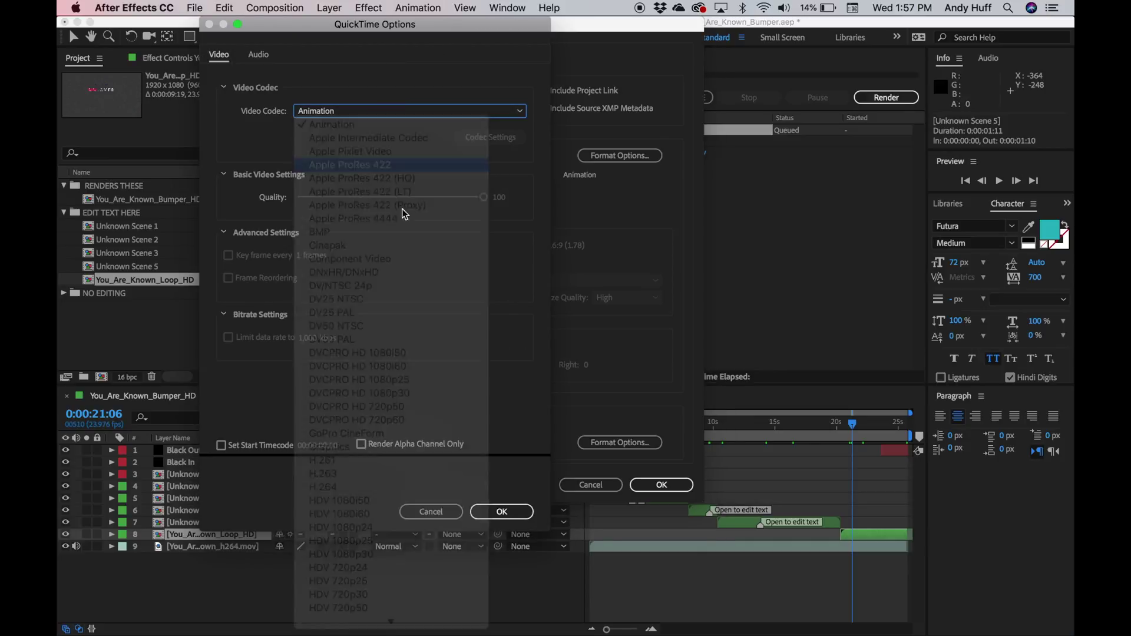
pyautogui.click(502, 512)
pyautogui.click(647, 487)
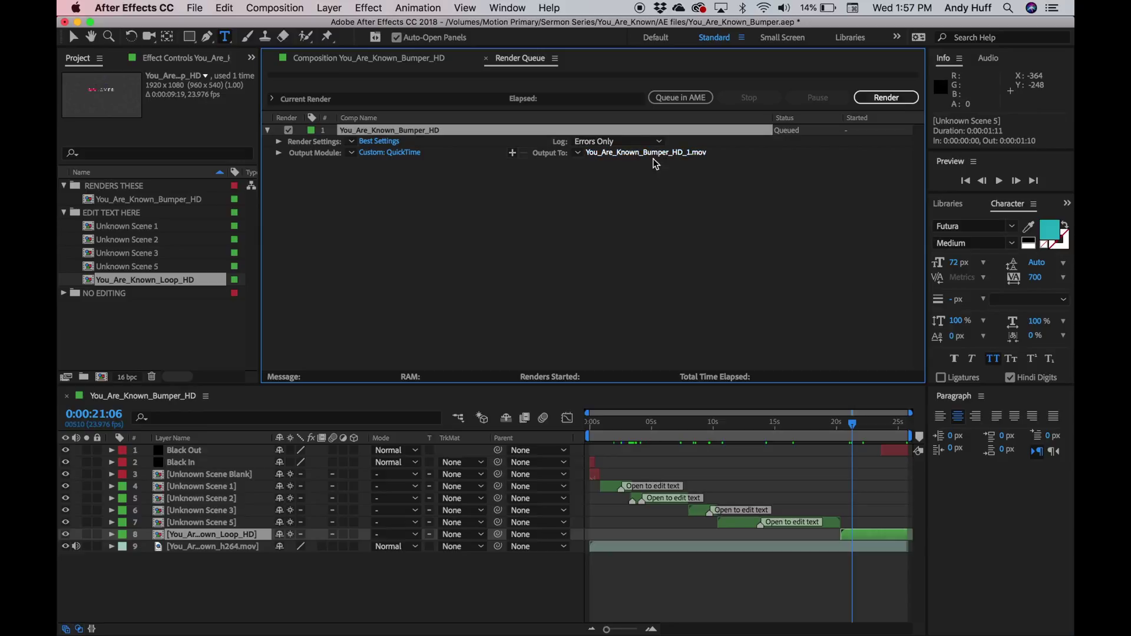
# - Review the queued render's output file name and save location, and dismiss the dialog without saving
pyautogui.click(653, 157)
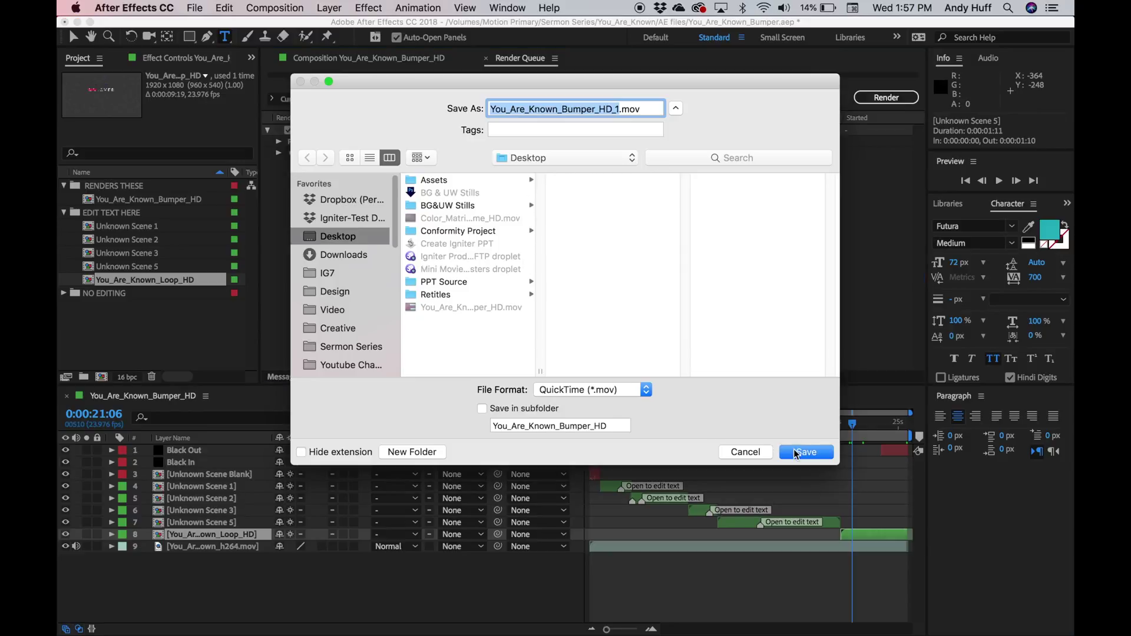
pyautogui.click(752, 455)
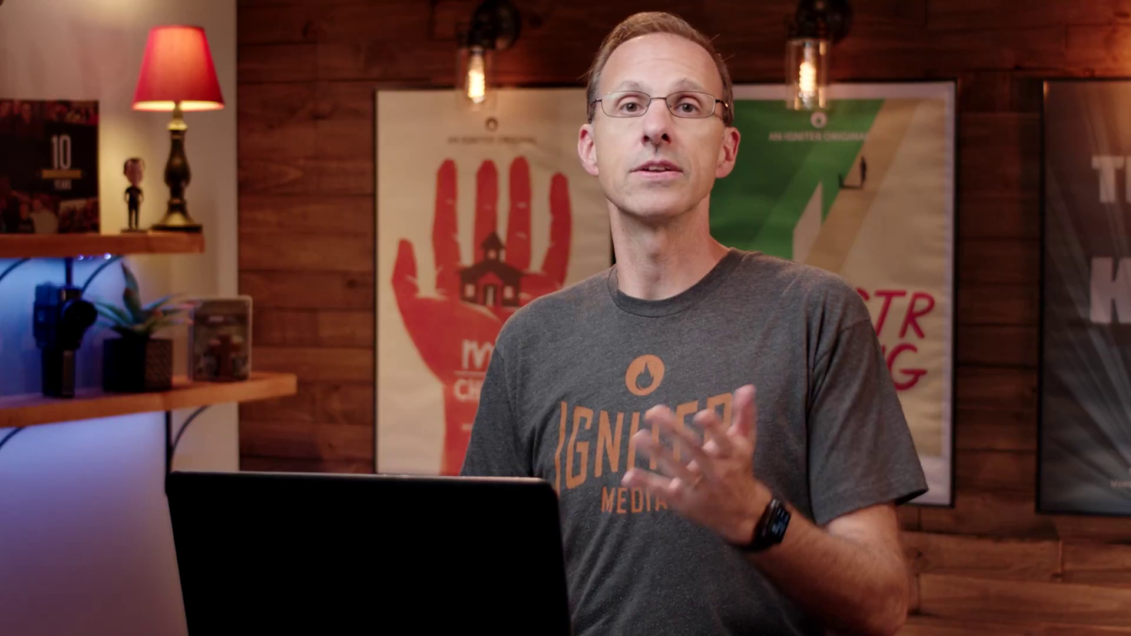